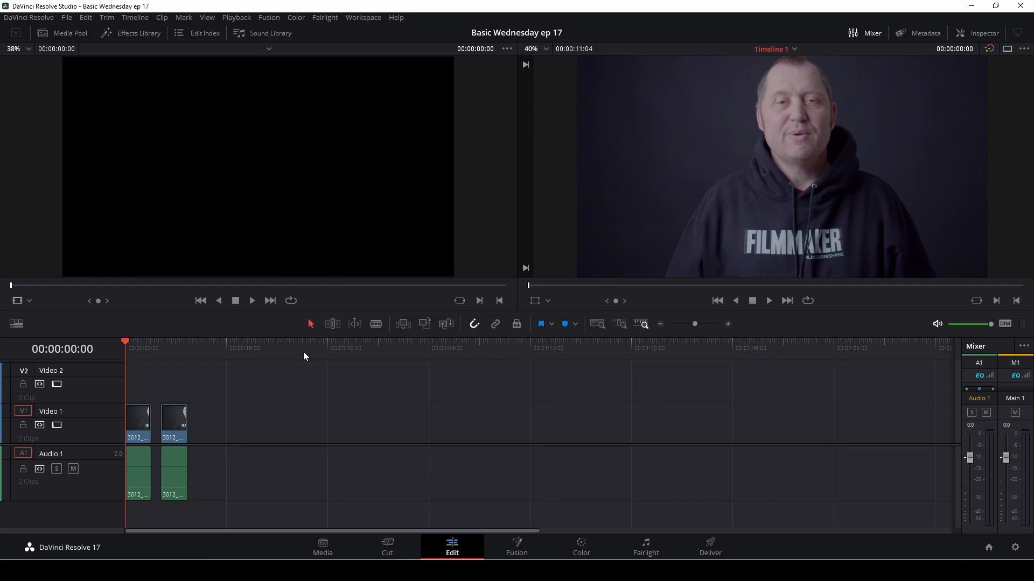
- Apply the Beauty effect from Resolve FX Refine to the first clip on Video 1 and show its effect settings
{"action": "left_click", "coordinate": [131, 34]}
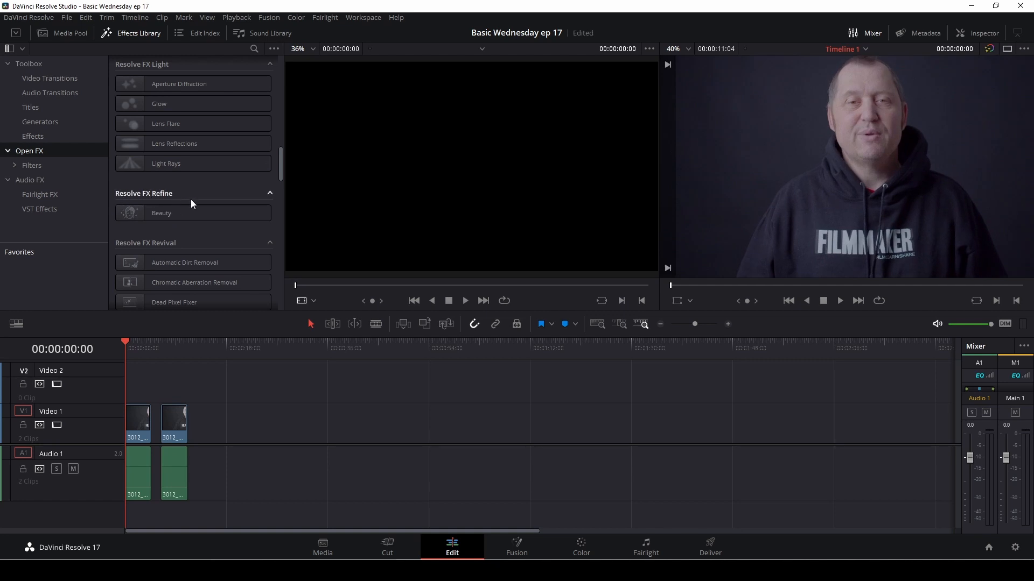
{"action": "left_click_drag", "start_coordinate": [178, 214], "coordinate": [138, 415]}
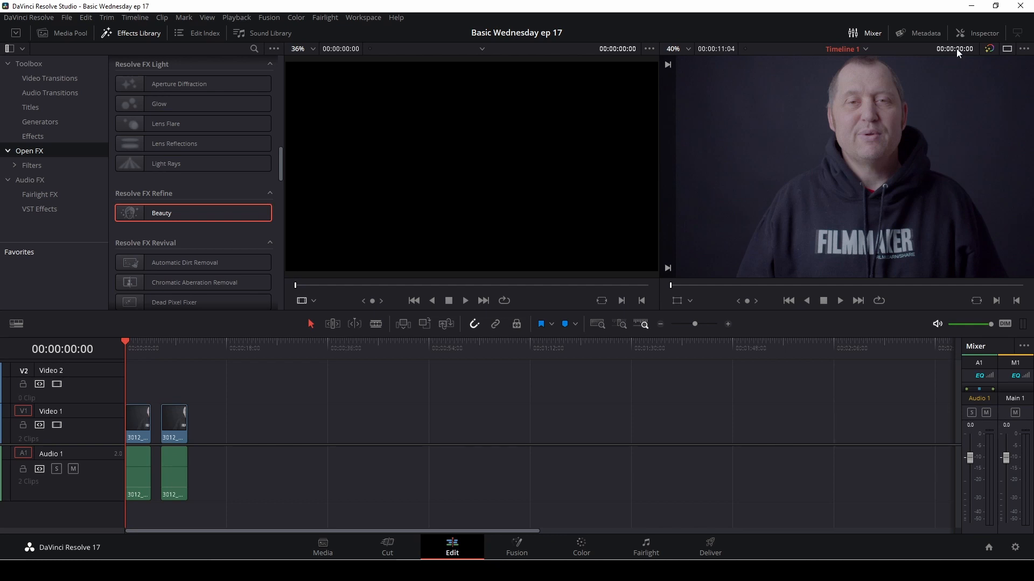
{"action": "left_click", "coordinate": [983, 33]}
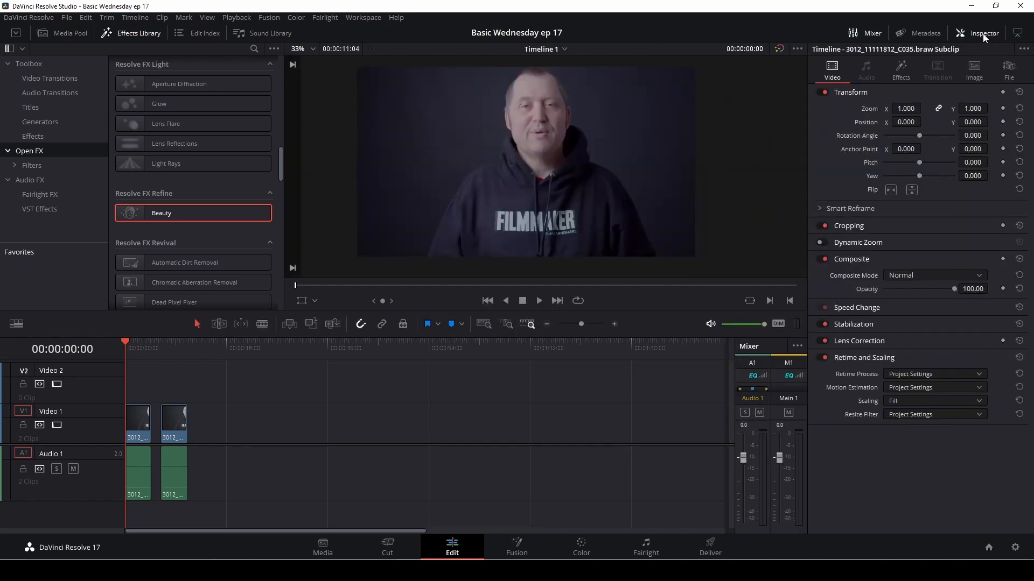
{"action": "left_click", "coordinate": [902, 71]}
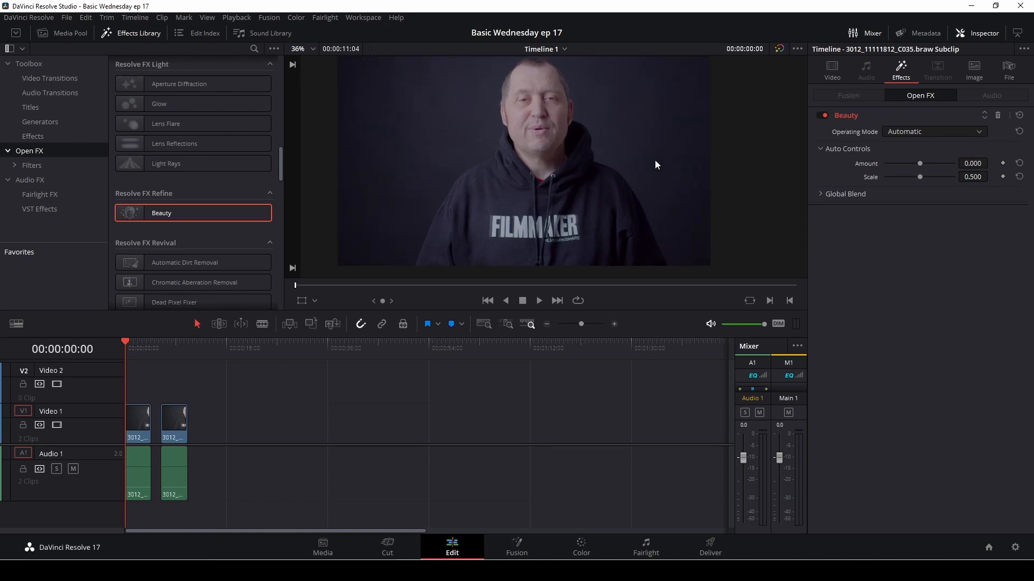
{"action": "scroll", "coordinate": [626, 156], "scroll_direction": "up", "scroll_amount": 1}
{"action": "scroll", "coordinate": [636, 186], "scroll_direction": "up", "scroll_amount": 1}
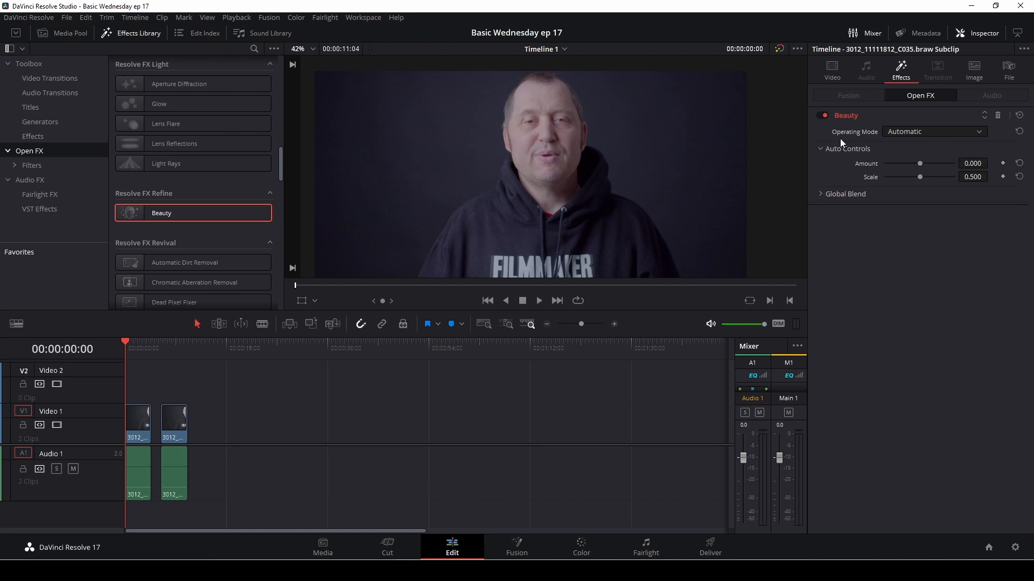
- Switch the Beauty effect's operating mode to Advanced and back to Automatic
{"action": "left_click", "coordinate": [923, 135]}
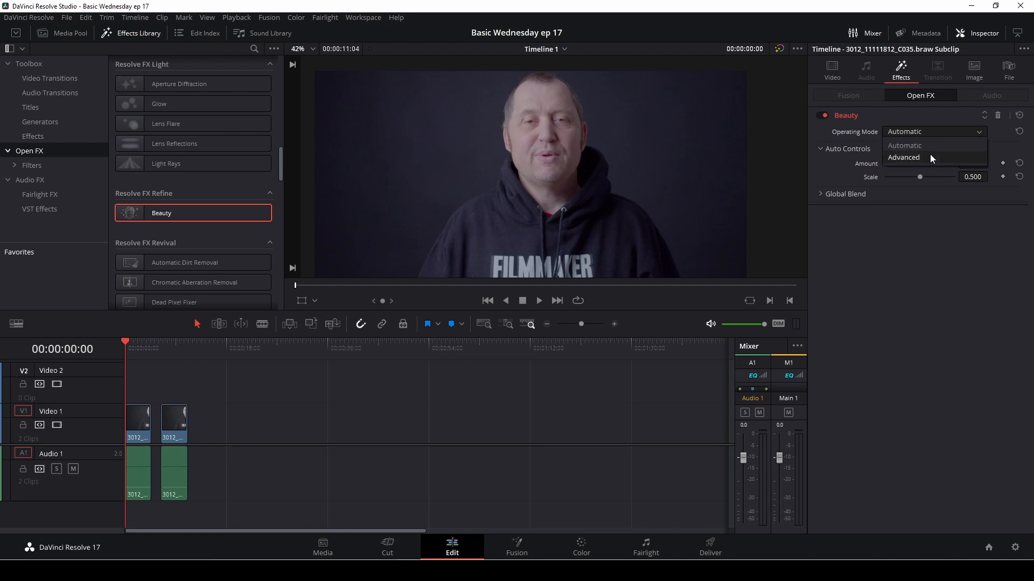
{"action": "left_click", "coordinate": [929, 155]}
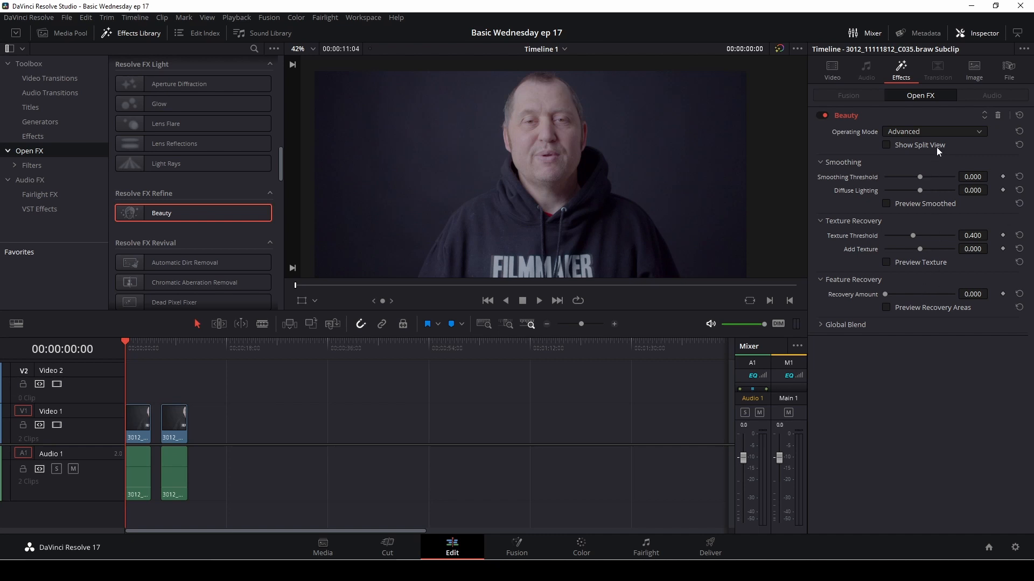
{"action": "left_click", "coordinate": [936, 131]}
{"action": "left_click", "coordinate": [931, 142]}
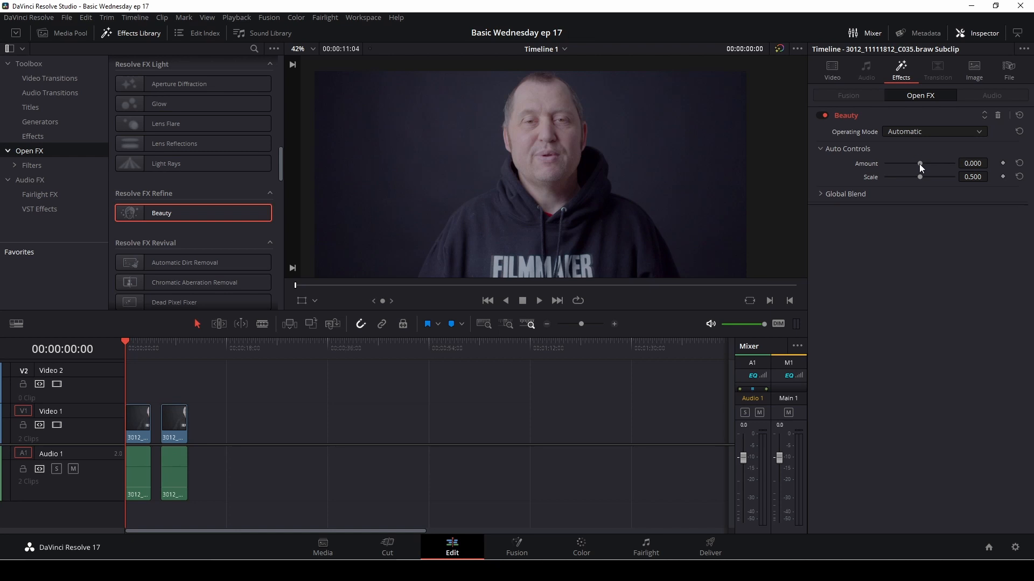
- Raise the Beauty effect's Amount to about 1.197 and inspect the smoothed face
{"action": "left_click_drag", "start_coordinate": [919, 164], "coordinate": [946, 164]}
{"action": "scroll", "coordinate": [595, 191], "scroll_direction": "up", "scroll_amount": 5}
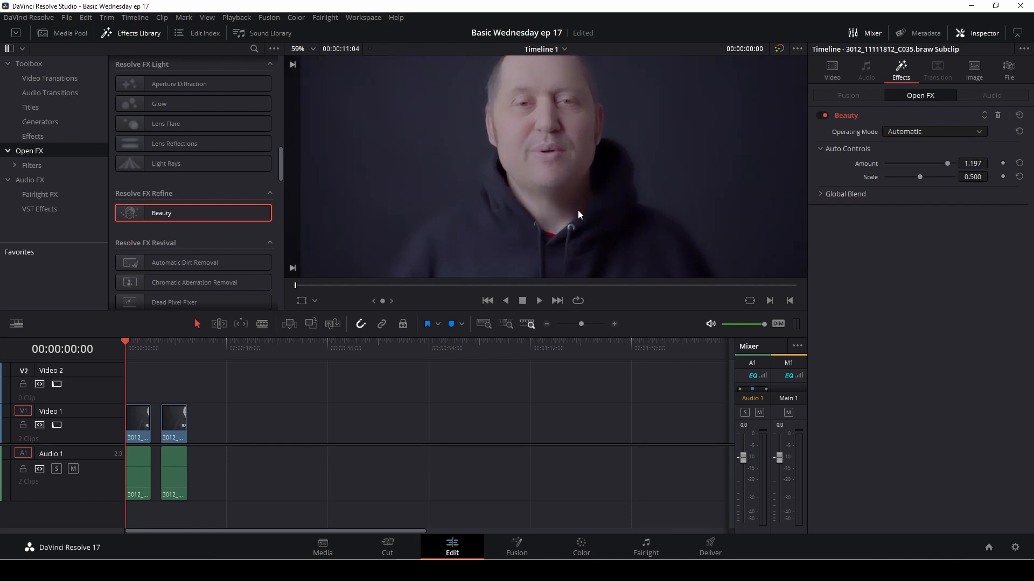
{"action": "scroll", "coordinate": [595, 176], "scroll_direction": "down", "scroll_amount": 1}
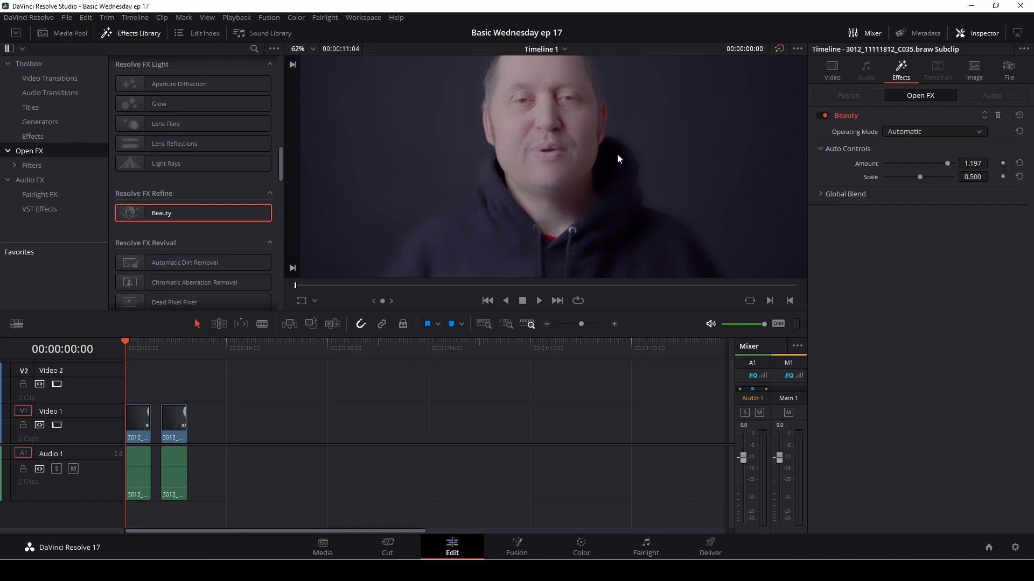
{"action": "scroll", "coordinate": [618, 156], "scroll_direction": "down", "scroll_amount": 2}
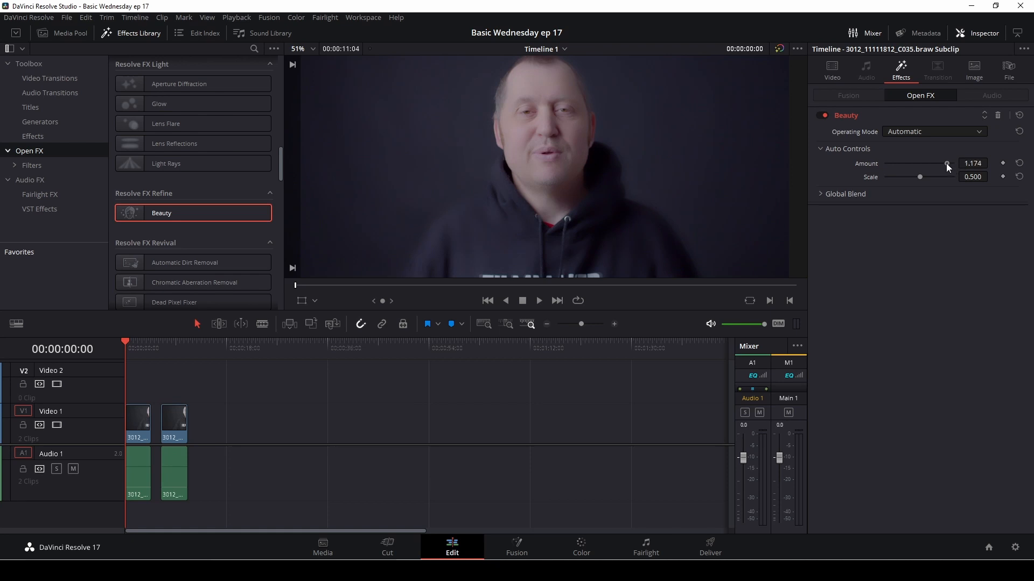
- Set the Beauty Amount to about 0.384 and Scale to about 0.830, and compare the face with the effect off and on
{"action": "mouse_move", "coordinate": [946, 163]}
{"action": "left_mouse_down"}
{"action": "mouse_move", "coordinate": [919, 164]}
{"action": "mouse_move", "coordinate": [942, 176]}
{"action": "left_mouse_up"}
{"action": "scroll", "coordinate": [466, 138], "scroll_direction": "up", "scroll_amount": 5}
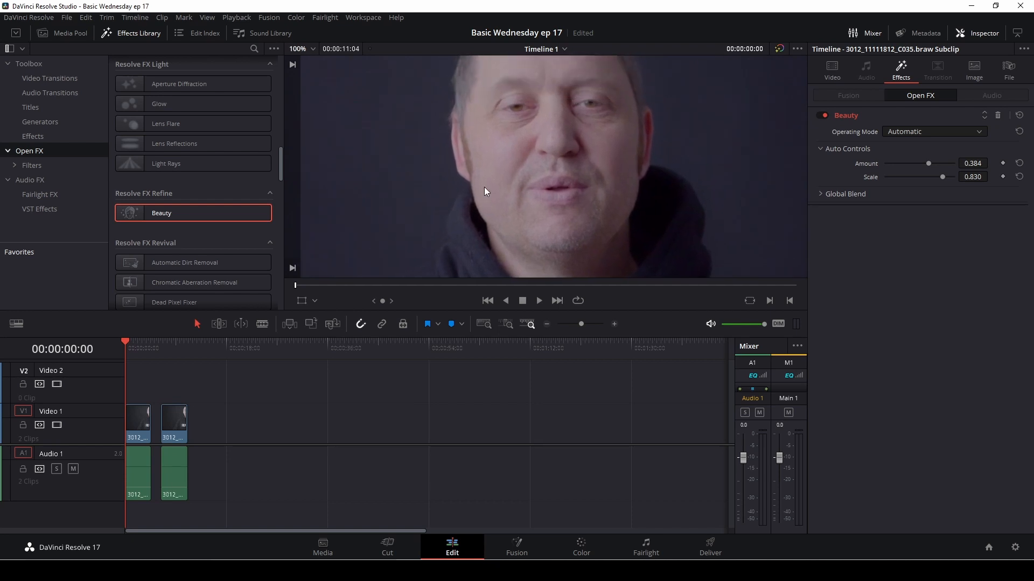
{"action": "scroll", "coordinate": [533, 199], "scroll_direction": "up", "scroll_amount": 1}
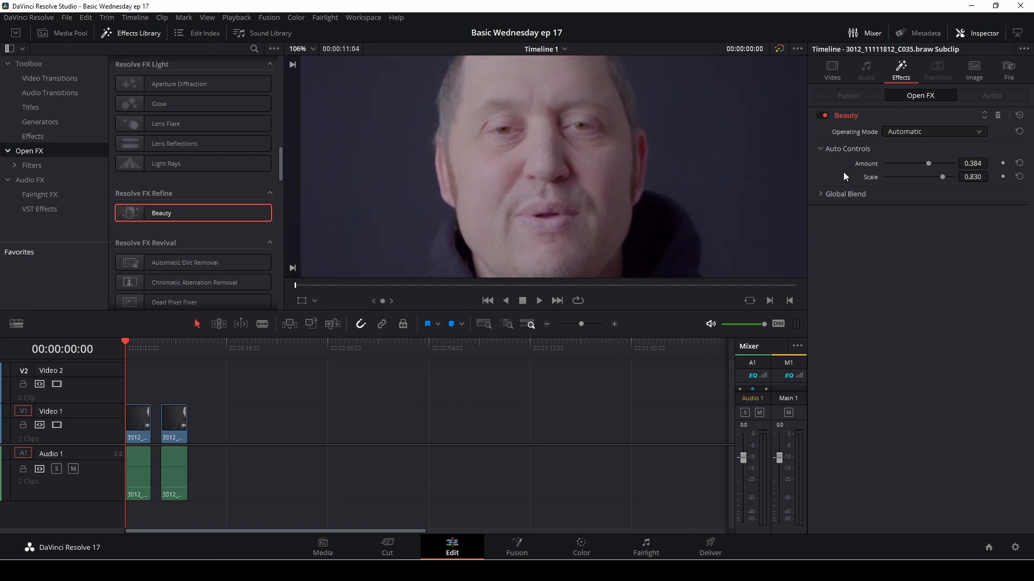
{"action": "scroll", "coordinate": [722, 177], "scroll_direction": "down", "scroll_amount": 2}
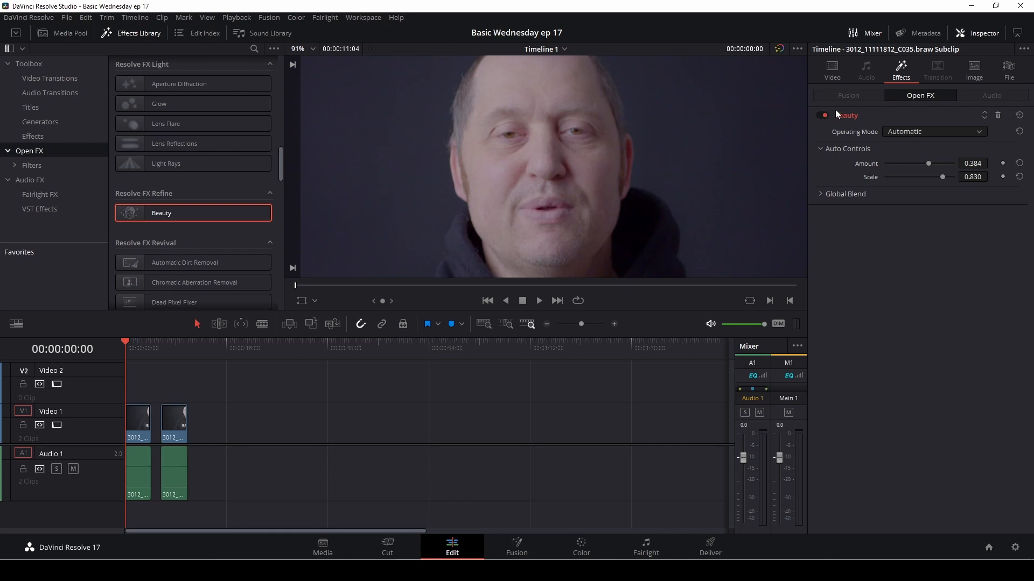
{"action": "left_click", "coordinate": [821, 116]}
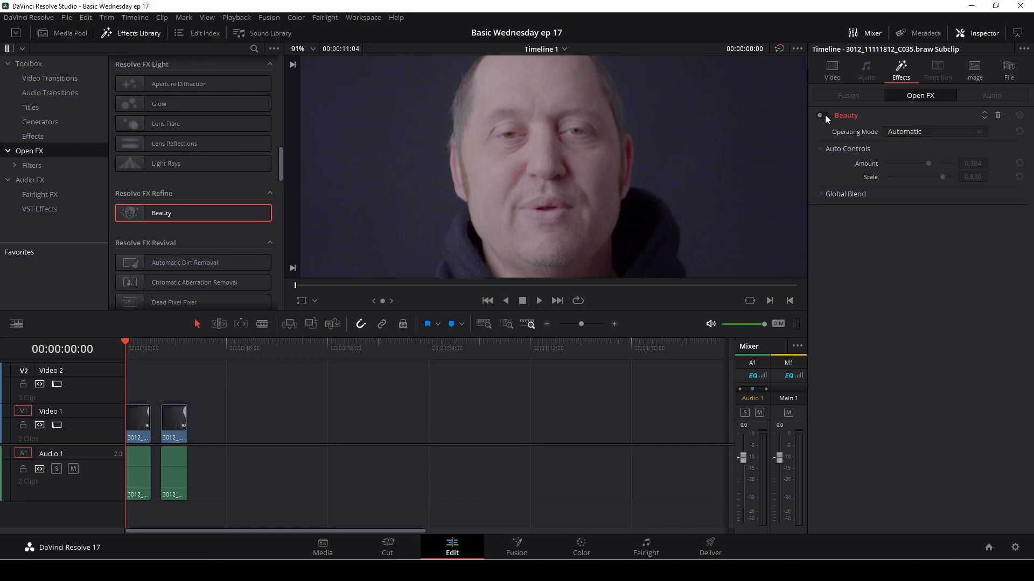
{"action": "left_click", "coordinate": [825, 115]}
- Set the Beauty effect's Scale to about 0.449 and lower its Amount to -1.500
{"action": "left_click_drag", "start_coordinate": [938, 177], "coordinate": [882, 164]}
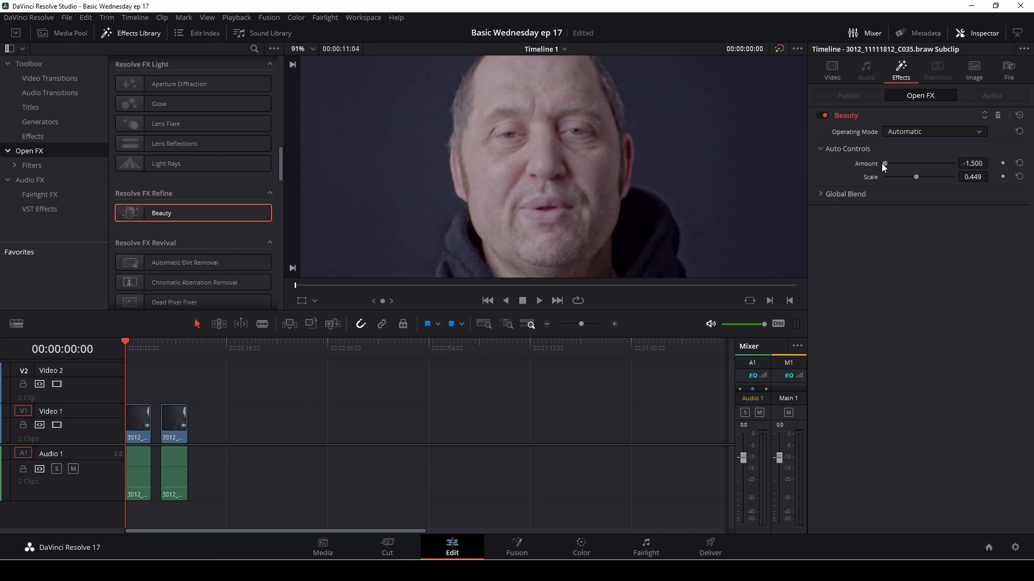
{"action": "scroll", "coordinate": [549, 129], "scroll_direction": "down", "scroll_amount": 6}
{"action": "scroll", "coordinate": [596, 163], "scroll_direction": "up", "scroll_amount": 5}
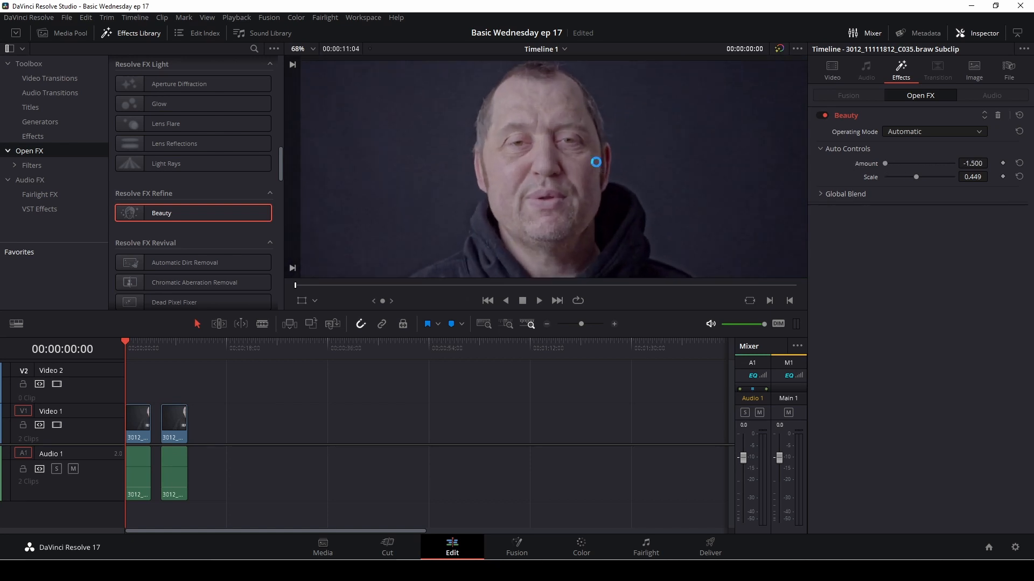
{"action": "scroll", "coordinate": [596, 162], "scroll_direction": "up", "scroll_amount": 2}
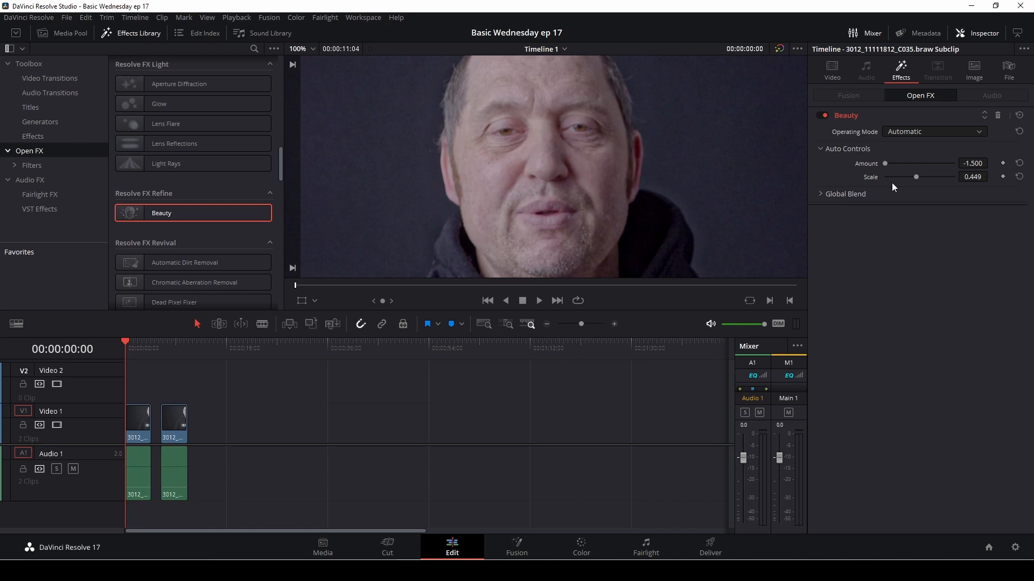
- Compare the face at a Beauty Amount of about 0.058 and again at -1.500
{"action": "left_click_drag", "start_coordinate": [886, 162], "coordinate": [920, 163]}
{"action": "scroll", "coordinate": [537, 177], "scroll_direction": "down", "scroll_amount": 4}
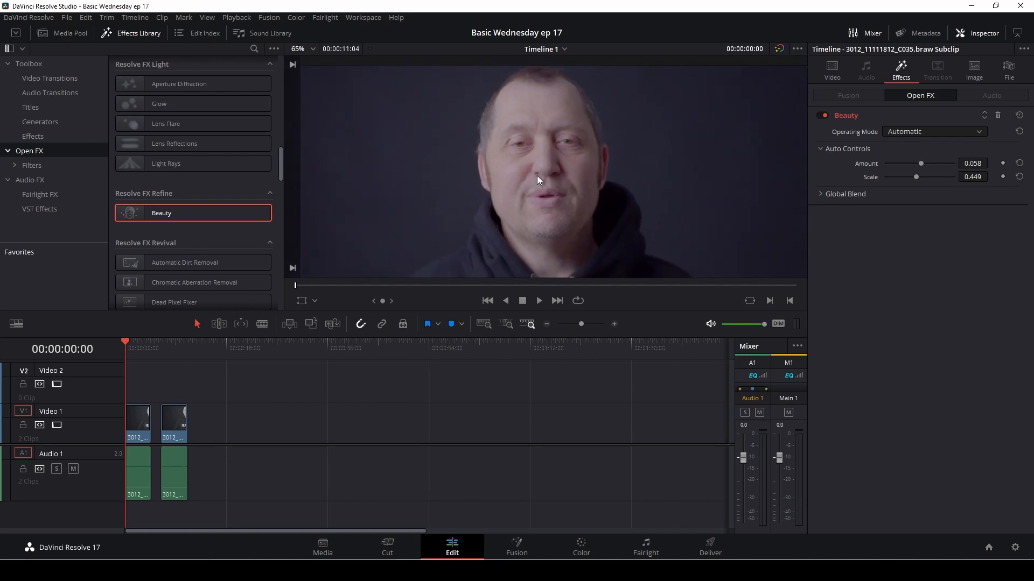
{"action": "scroll", "coordinate": [537, 175], "scroll_direction": "down", "scroll_amount": 1}
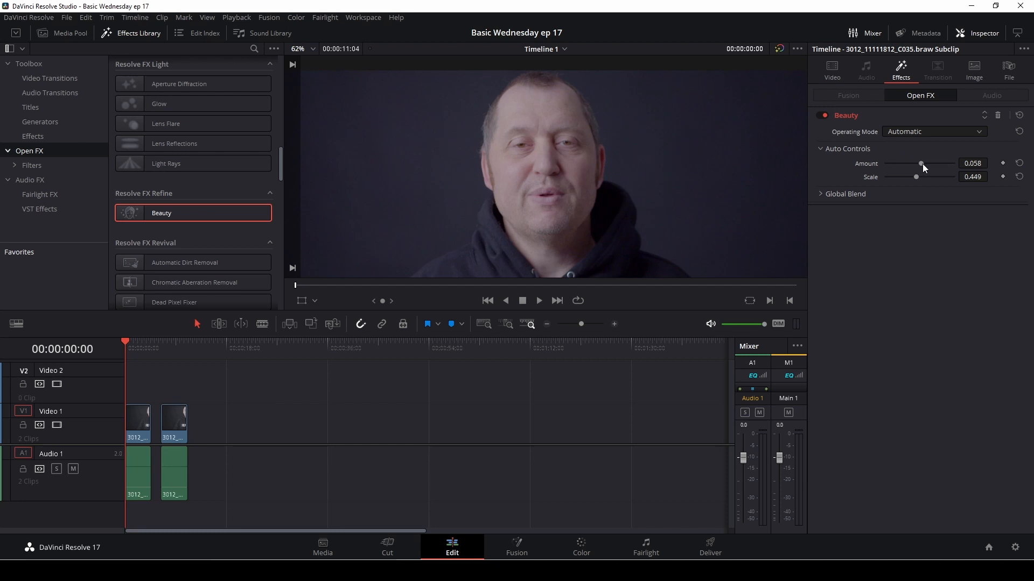
{"action": "left_click_drag", "start_coordinate": [922, 163], "coordinate": [875, 164]}
{"action": "scroll", "coordinate": [592, 150], "scroll_direction": "down", "scroll_amount": 1}
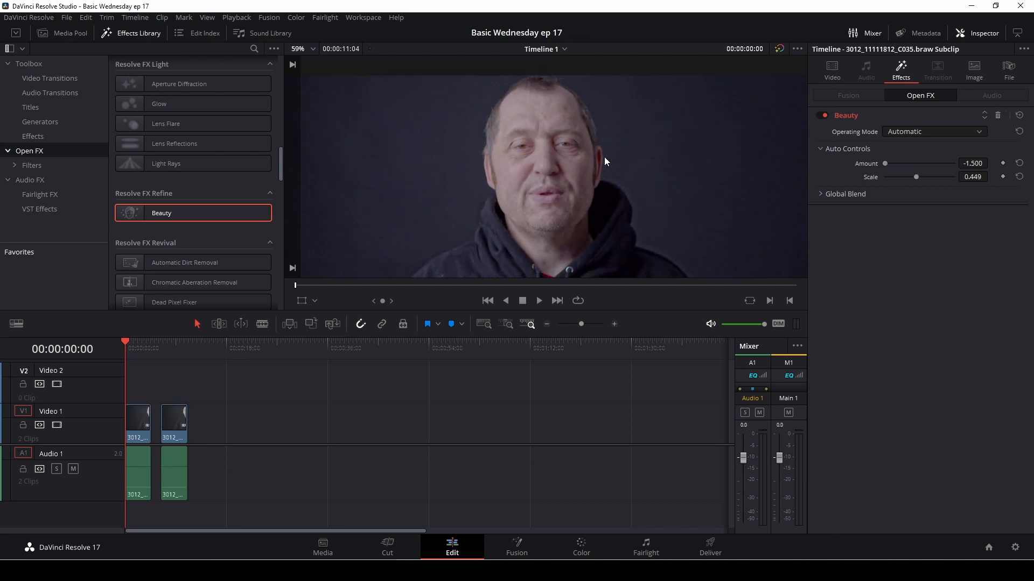
{"action": "scroll", "coordinate": [592, 157], "scroll_direction": "down", "scroll_amount": 3}
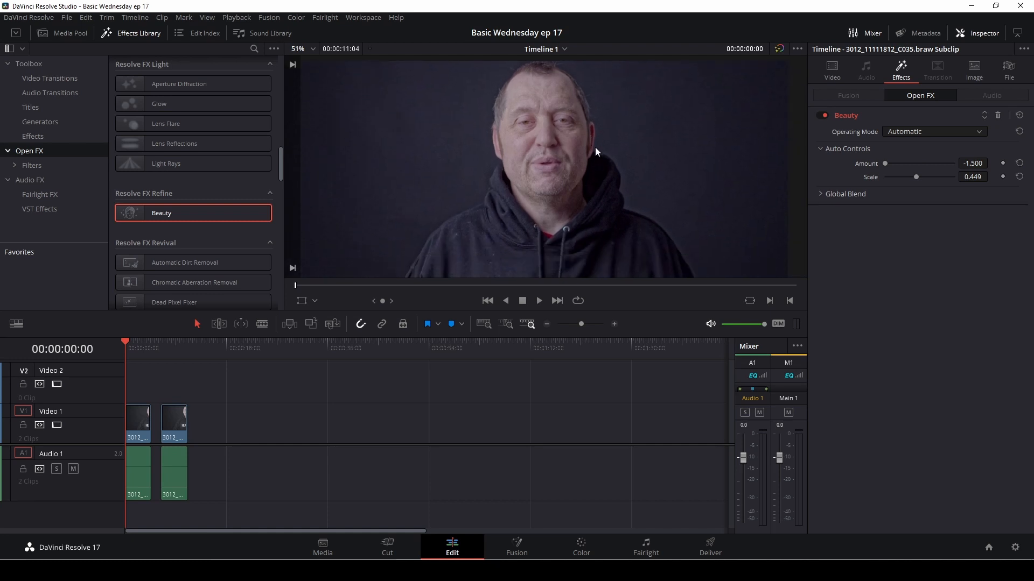
{"action": "scroll", "coordinate": [595, 147], "scroll_direction": "up", "scroll_amount": 1}
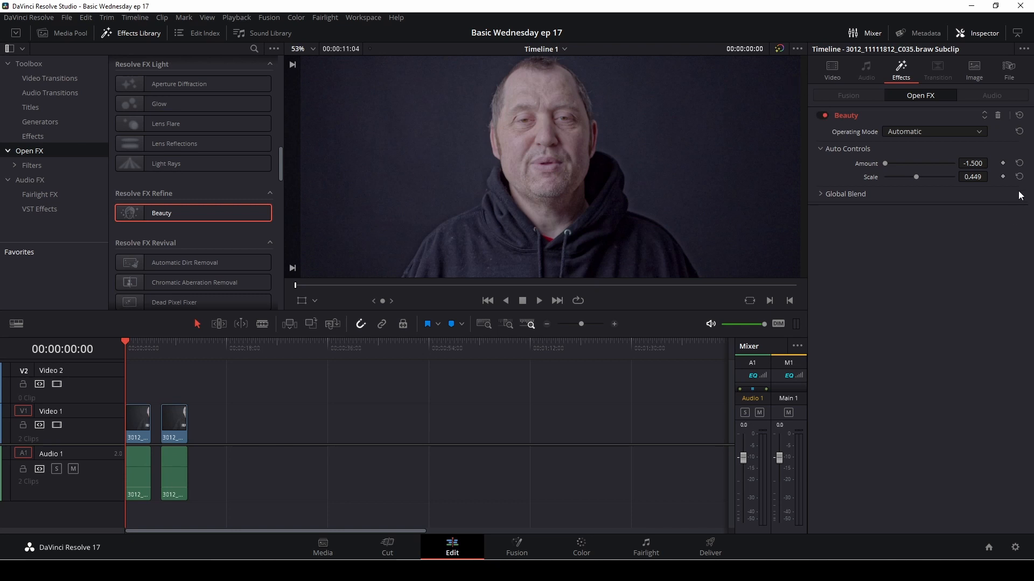
- Keyframe the Beauty Amount at -1.500 at the clip's start and about -0.174 at 00:00:02:16
{"action": "left_click", "coordinate": [1003, 163]}
{"action": "left_click_drag", "start_coordinate": [133, 345], "coordinate": [139, 348]}
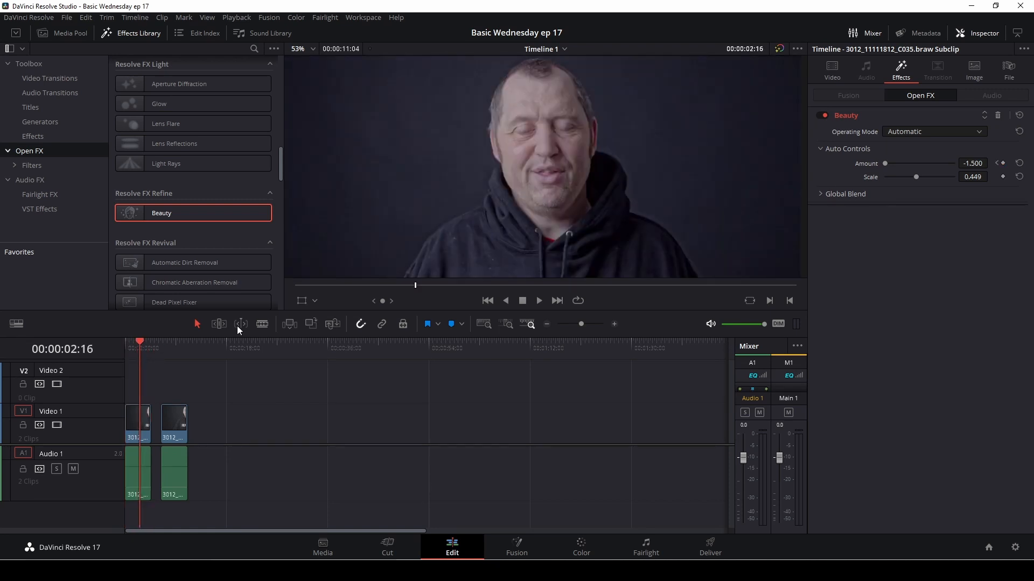
{"action": "left_click_drag", "start_coordinate": [886, 163], "coordinate": [915, 168]}
- Play the first clip from its start to review the animated Beauty Amount and return to the beginning
{"action": "left_click_drag", "start_coordinate": [141, 349], "coordinate": [125, 348]}
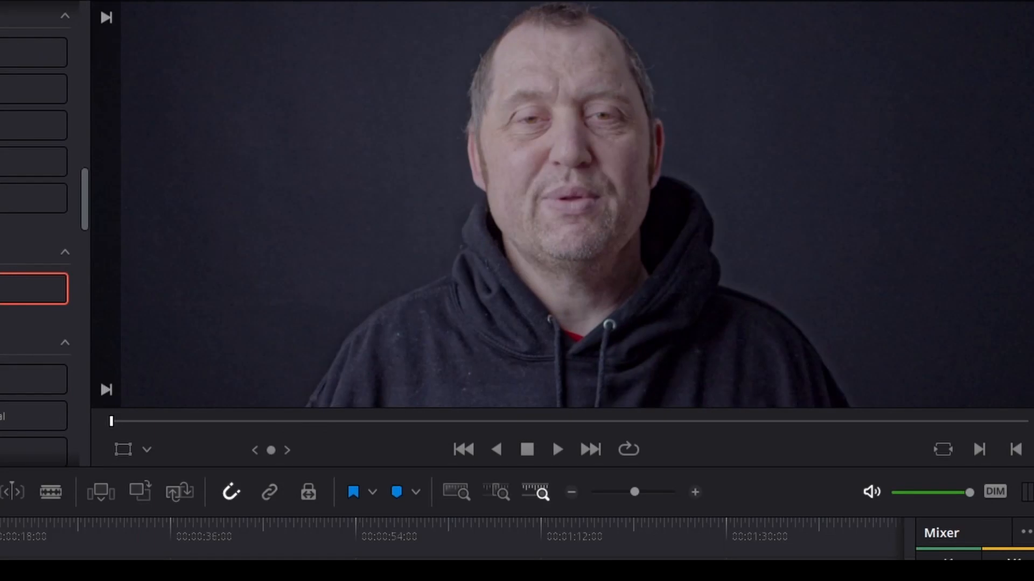
{"action": "key", "text": "space"}
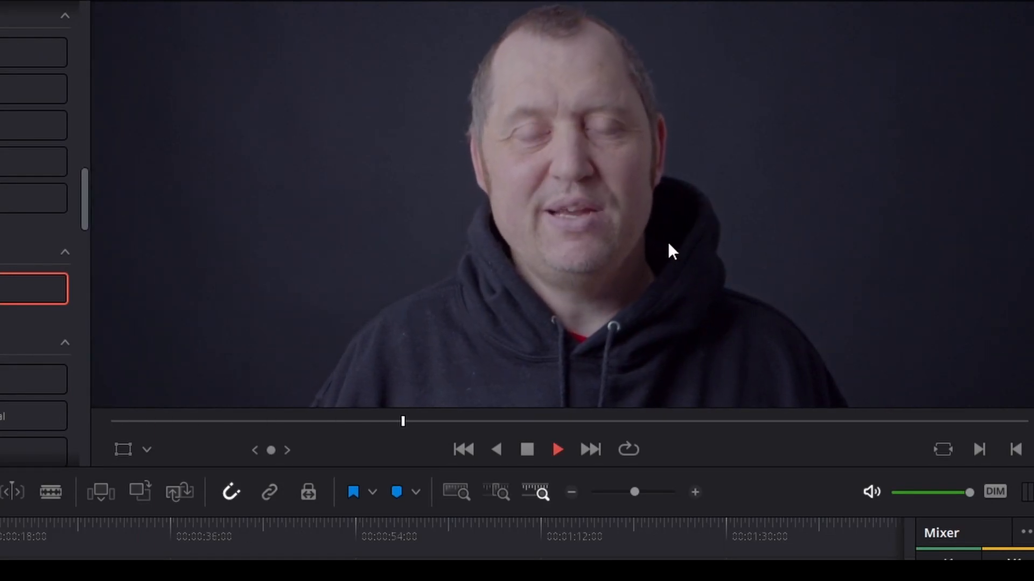
{"action": "key", "text": "space"}
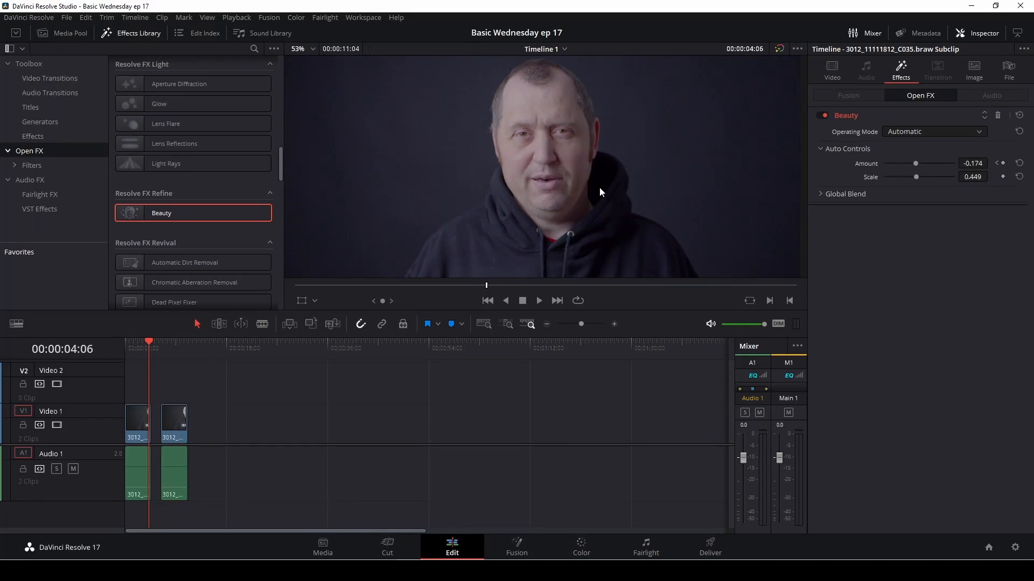
{"action": "key", "text": "Home"}
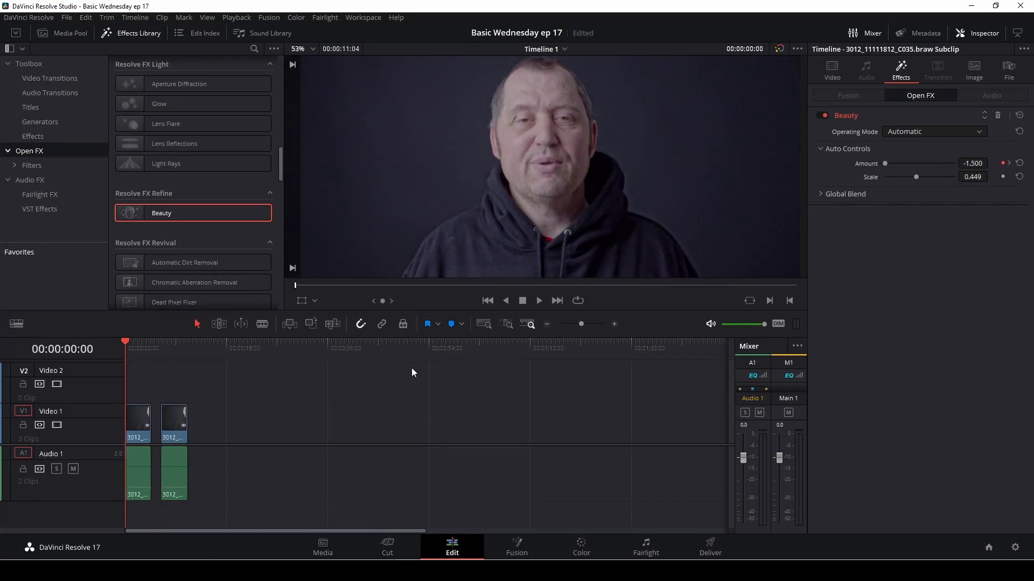
- Select the second clip and apply the Face Refinement effect to its node 01 on the Color page
{"action": "left_click", "coordinate": [161, 348]}
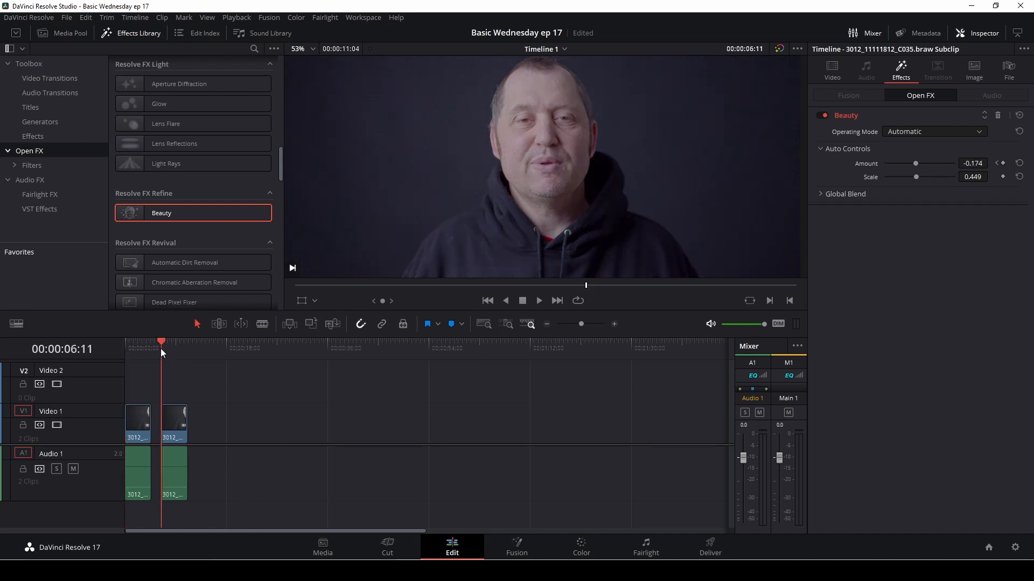
{"action": "left_click", "coordinate": [181, 421]}
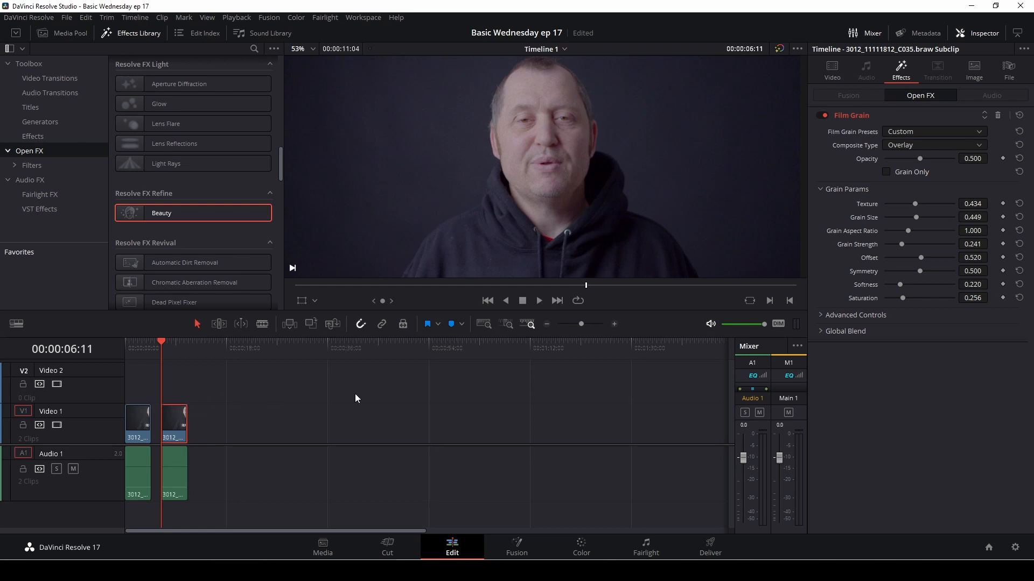
{"action": "left_click", "coordinate": [581, 545]}
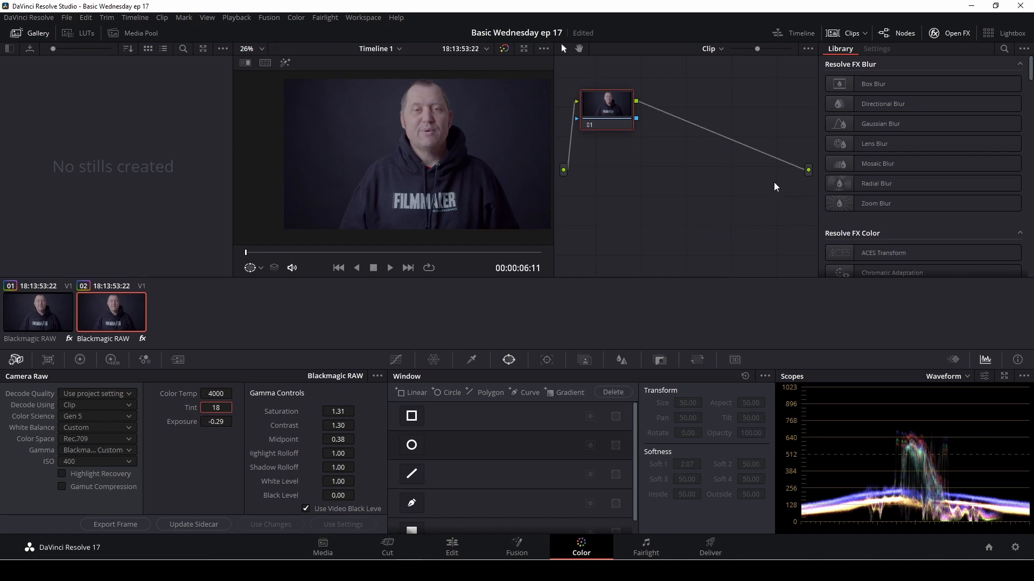
{"action": "scroll", "coordinate": [873, 147], "scroll_direction": "down", "scroll_amount": 10}
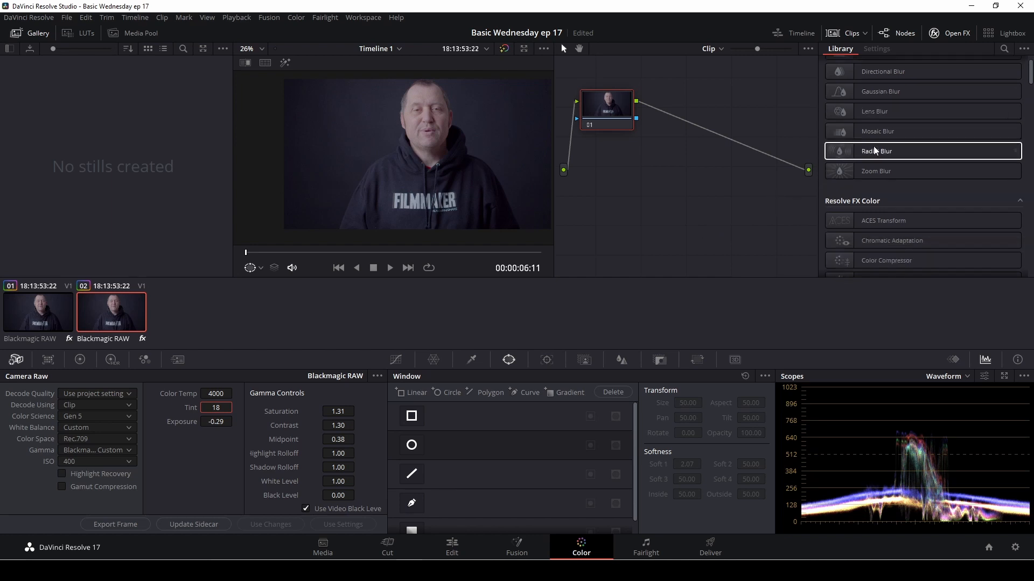
{"action": "scroll", "coordinate": [873, 147], "scroll_direction": "down", "scroll_amount": 10}
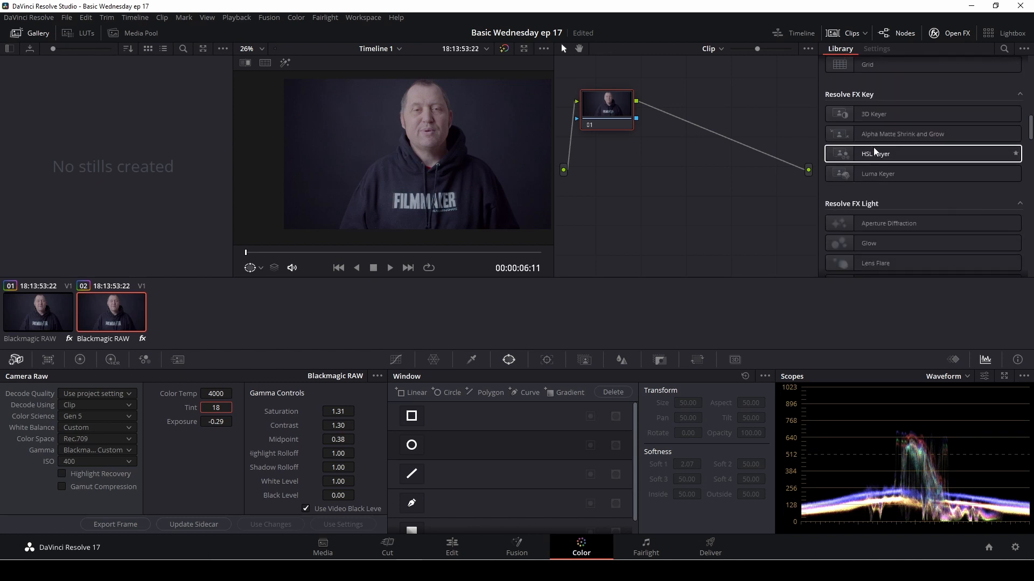
{"action": "scroll", "coordinate": [872, 148], "scroll_direction": "down", "scroll_amount": 3}
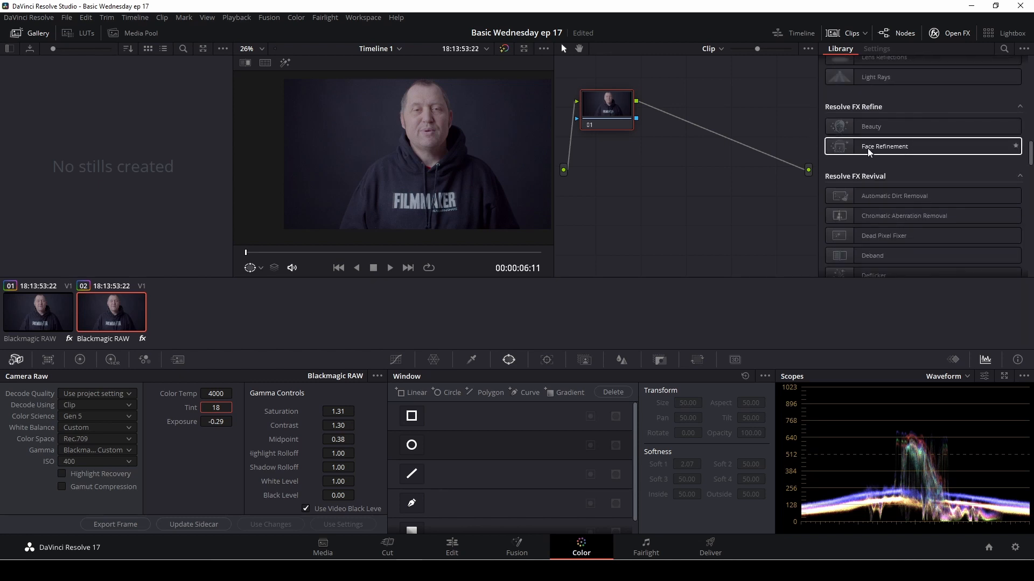
{"action": "left_click_drag", "start_coordinate": [885, 147], "coordinate": [610, 102]}
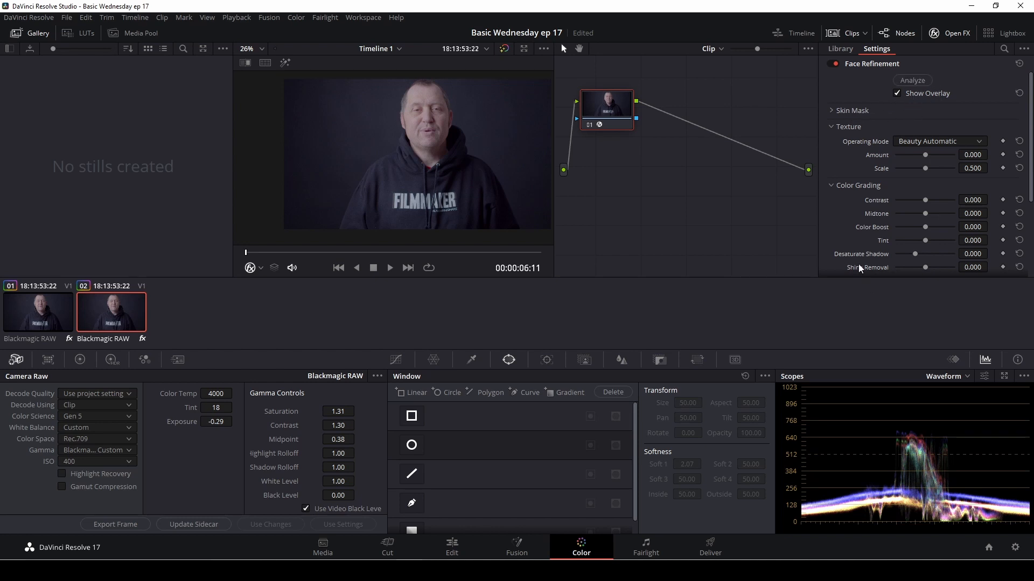
- Analyze the face throughout the second clip with Face Refinement
{"action": "left_click_drag", "start_coordinate": [611, 121], "coordinate": [630, 131]}
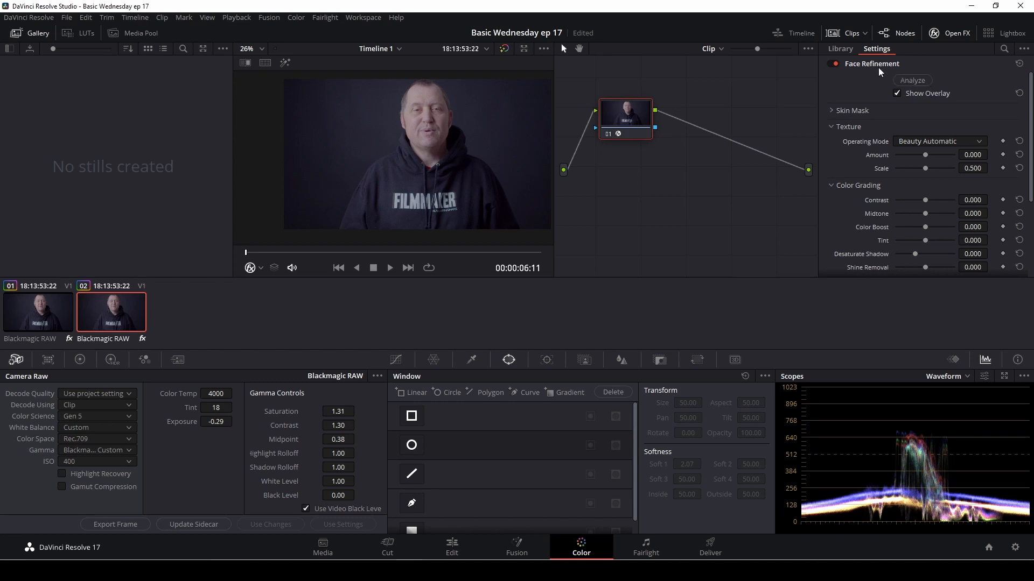
{"action": "left_click", "coordinate": [911, 81]}
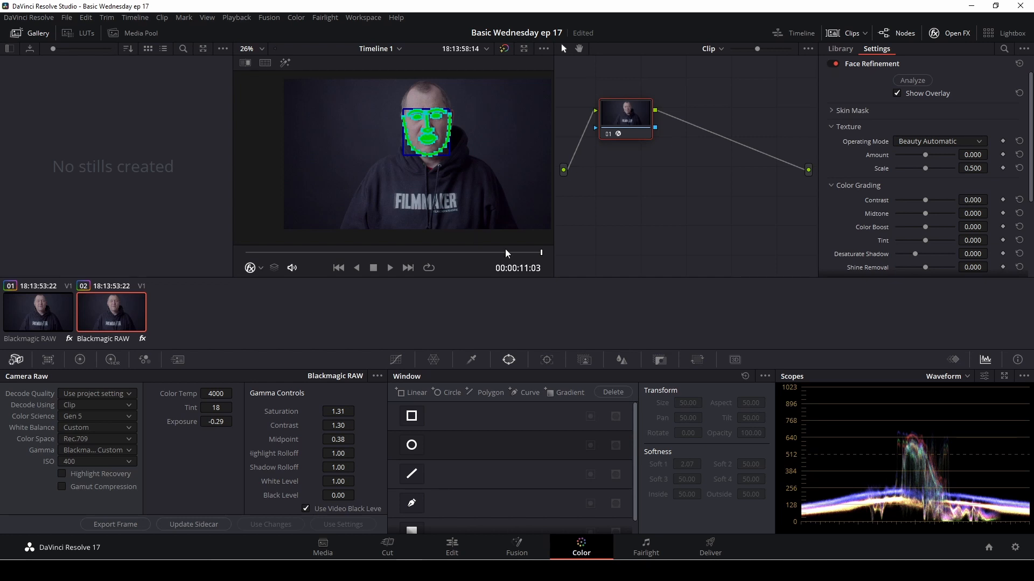
- Hide the Face Refinement tracking overlay and save the project
{"action": "left_click", "coordinate": [897, 93]}
{"action": "scroll", "coordinate": [382, 163], "scroll_direction": "up", "scroll_amount": 5}
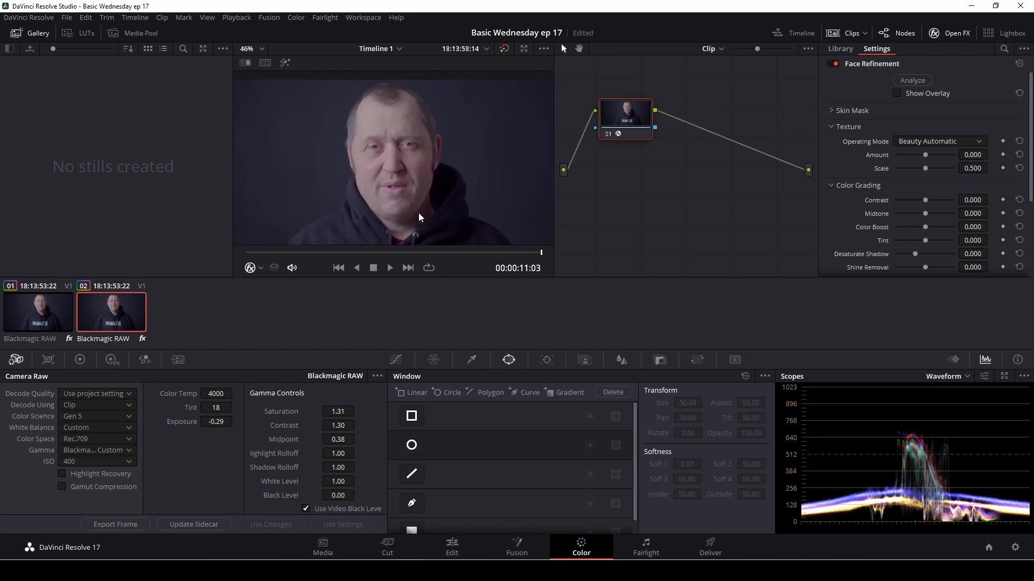
{"action": "scroll", "coordinate": [459, 182], "scroll_direction": "up", "scroll_amount": 2}
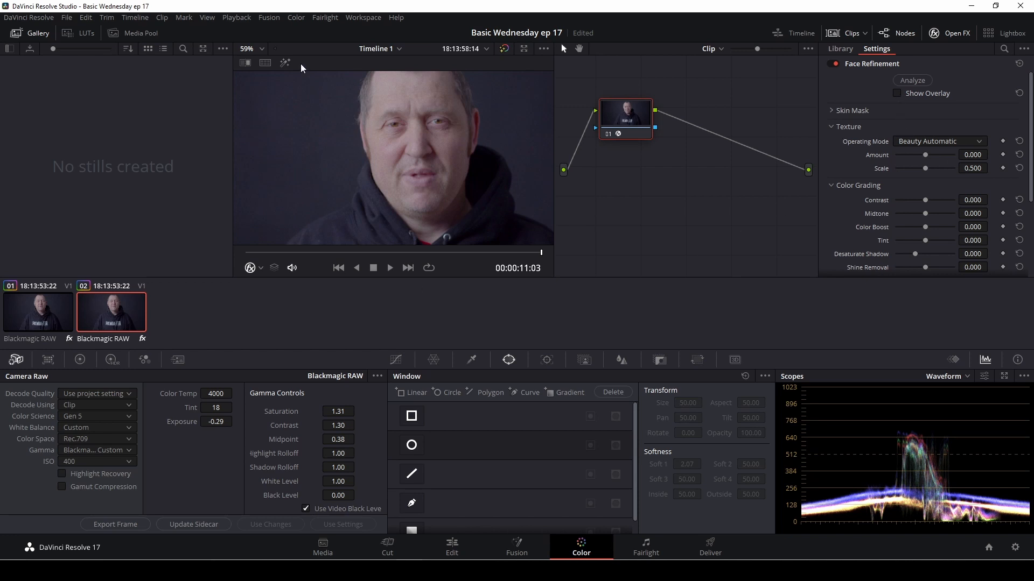
{"action": "key", "text": "ctrl+s"}
- Grade the face with Contrast at about 0.523, Midtone -0.119, Color Boost -0.064 and Tint -0.009
{"action": "scroll", "coordinate": [885, 215], "scroll_direction": "down", "scroll_amount": 3}
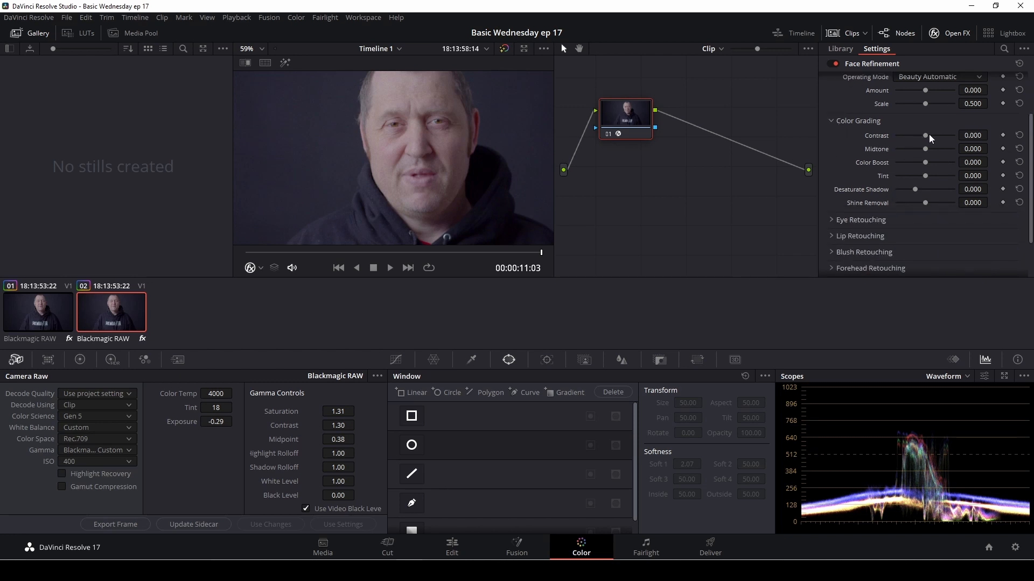
{"action": "mouse_move", "coordinate": [927, 134]}
{"action": "left_mouse_down"}
{"action": "mouse_move", "coordinate": [945, 132]}
{"action": "mouse_move", "coordinate": [921, 151]}
{"action": "left_mouse_up"}
{"action": "left_click", "coordinate": [925, 149]}
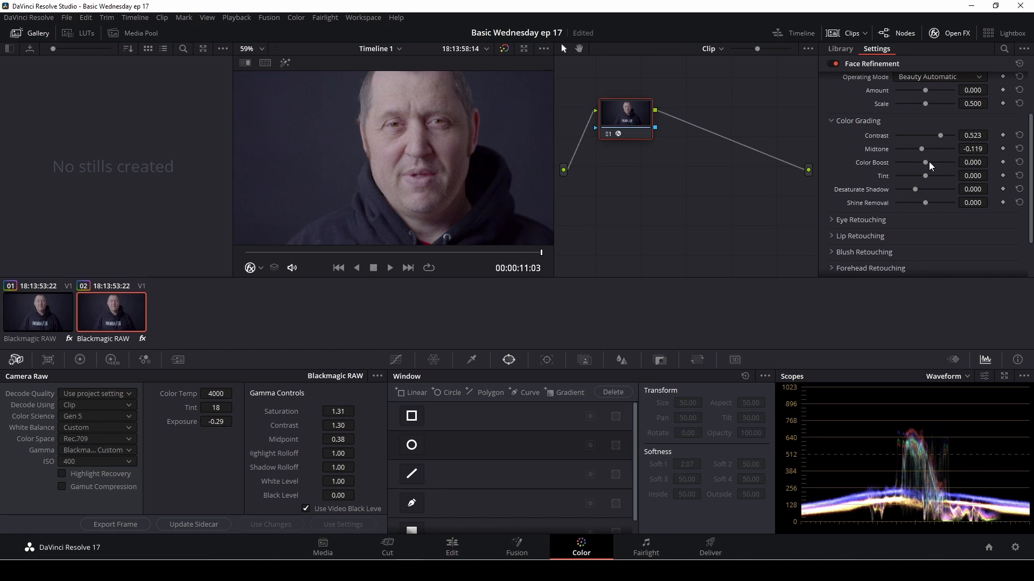
{"action": "mouse_move", "coordinate": [927, 163]}
{"action": "left_mouse_down"}
{"action": "mouse_move", "coordinate": [888, 167]}
{"action": "mouse_move", "coordinate": [926, 164]}
{"action": "mouse_move", "coordinate": [917, 175]}
{"action": "mouse_move", "coordinate": [925, 174]}
{"action": "left_mouse_up"}
- Set the Eye Retouching Sharpening to about 0.340 after checking the eyes up close at 1.000
{"action": "scroll", "coordinate": [869, 188], "scroll_direction": "down", "scroll_amount": 2}
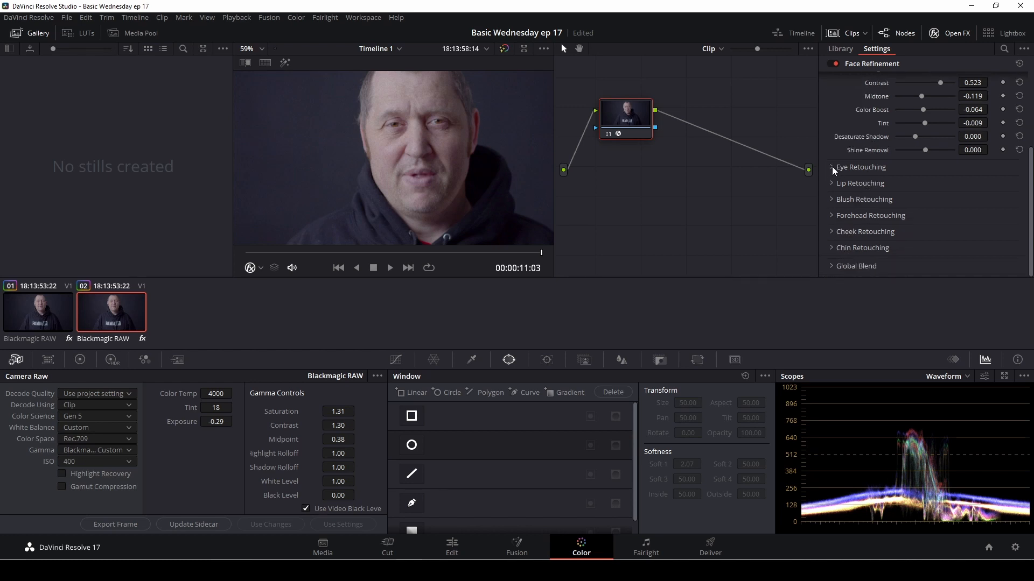
{"action": "left_click", "coordinate": [831, 167]}
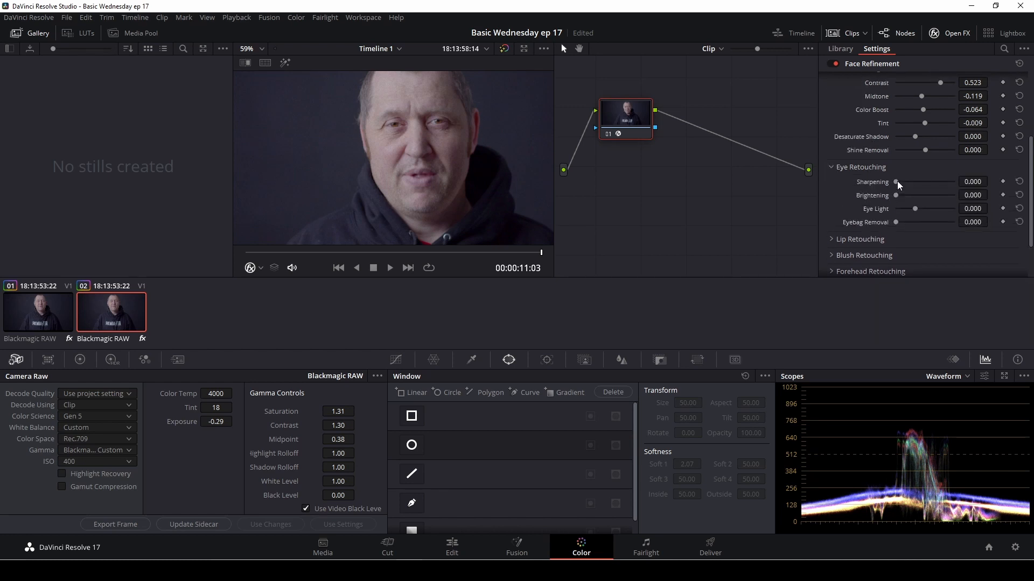
{"action": "left_click_drag", "start_coordinate": [897, 182], "coordinate": [924, 181]}
{"action": "scroll", "coordinate": [489, 169], "scroll_direction": "up", "scroll_amount": 6}
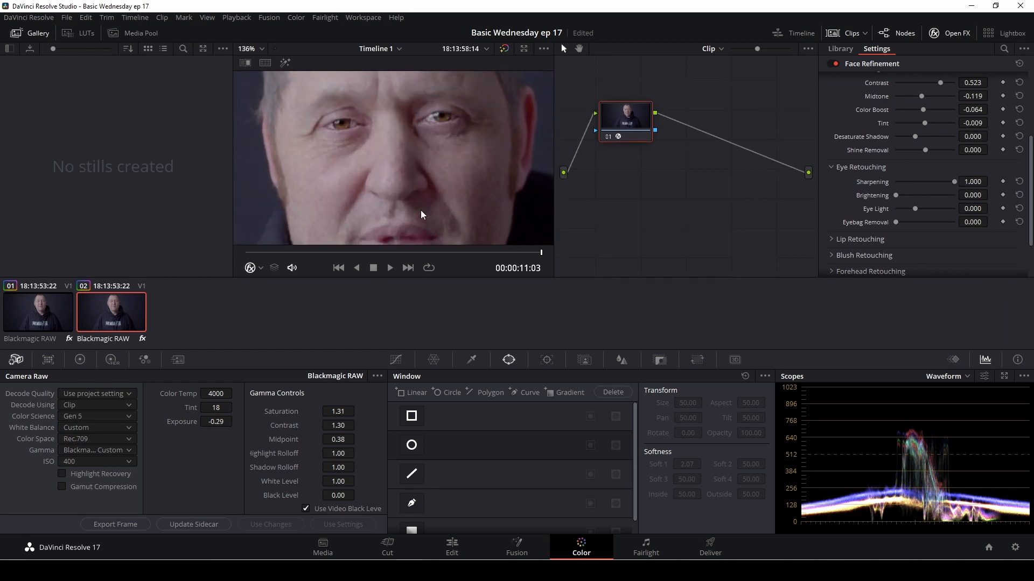
{"action": "scroll", "coordinate": [421, 210], "scroll_direction": "up", "scroll_amount": 5}
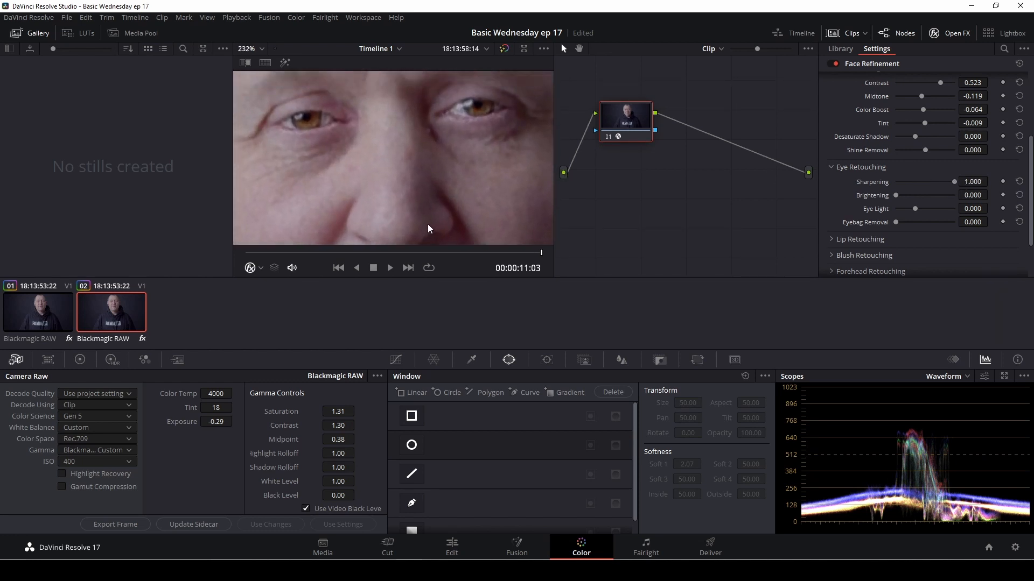
{"action": "scroll", "coordinate": [429, 229], "scroll_direction": "down", "scroll_amount": 2}
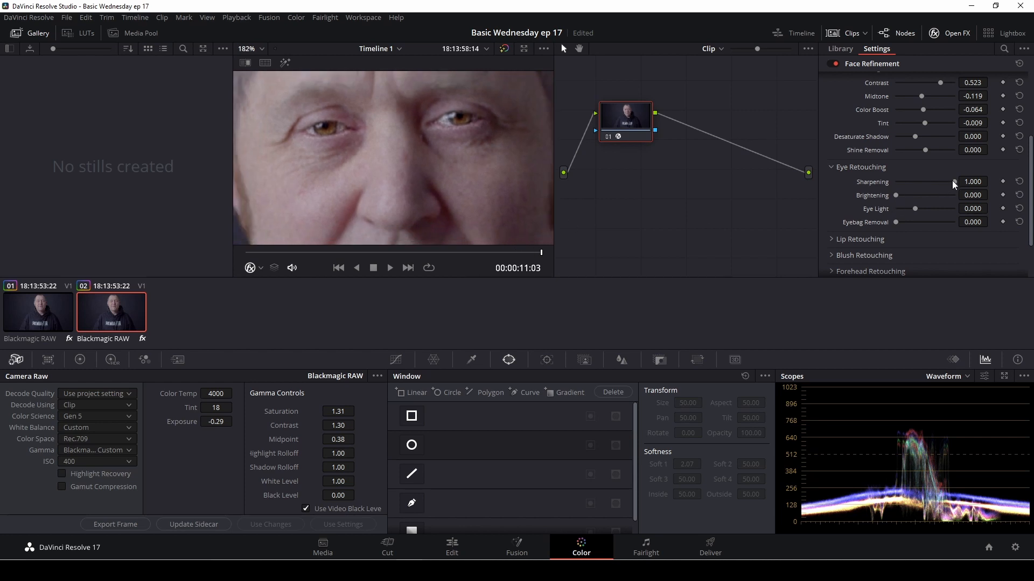
{"action": "left_click_drag", "start_coordinate": [951, 181], "coordinate": [885, 184]}
{"action": "left_click_drag", "start_coordinate": [897, 181], "coordinate": [917, 181]}
{"action": "scroll", "coordinate": [377, 156], "scroll_direction": "down", "scroll_amount": 6}
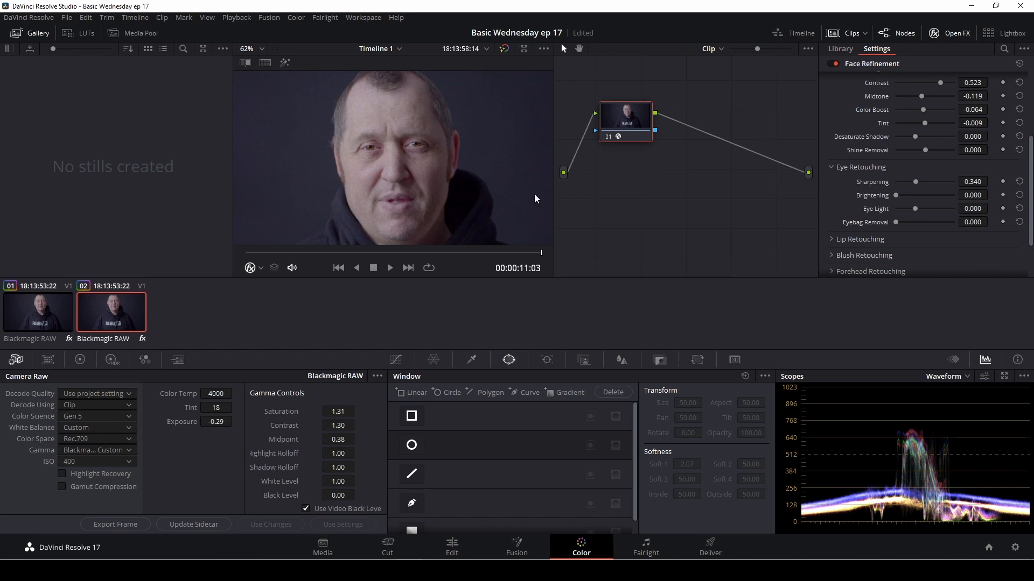
- Set the Eye Retouching Brightening to about 0.165, Eye Light to about 0.105 and Eyebag Removal to about 0.394
{"action": "left_click_drag", "start_coordinate": [896, 194], "coordinate": [905, 193]}
{"action": "mouse_move", "coordinate": [915, 208]}
{"action": "left_mouse_down"}
{"action": "mouse_move", "coordinate": [989, 210]}
{"action": "mouse_move", "coordinate": [875, 212]}
{"action": "mouse_move", "coordinate": [919, 211]}
{"action": "left_mouse_up"}
{"action": "scroll", "coordinate": [863, 187], "scroll_direction": "down", "scroll_amount": 2}
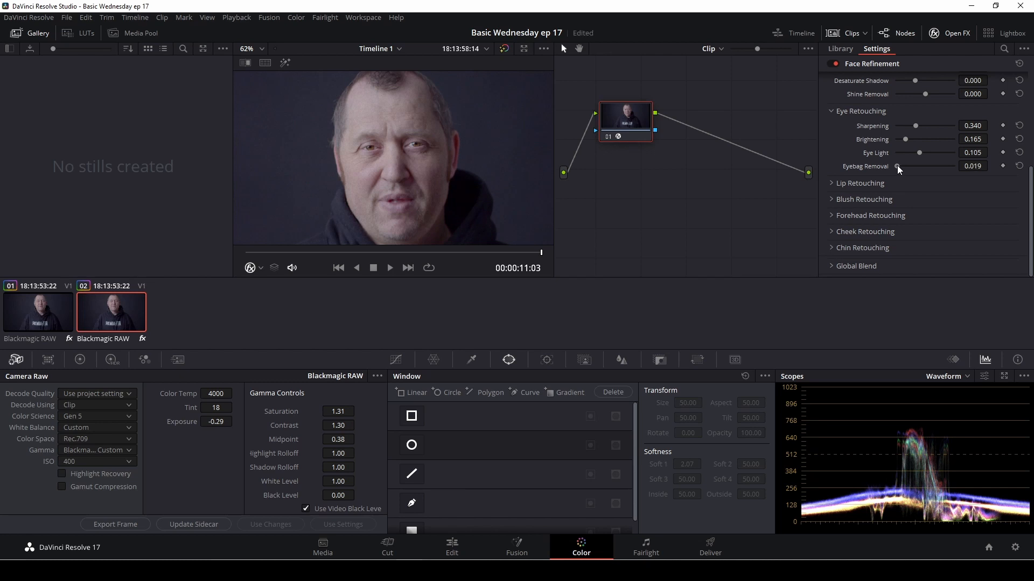
{"action": "left_click_drag", "start_coordinate": [897, 165], "coordinate": [918, 167]}
- Try a lip Hue shift, reset it, and raise the Lip Retouching Saturation to about 0.284
{"action": "left_click", "coordinate": [831, 184]}
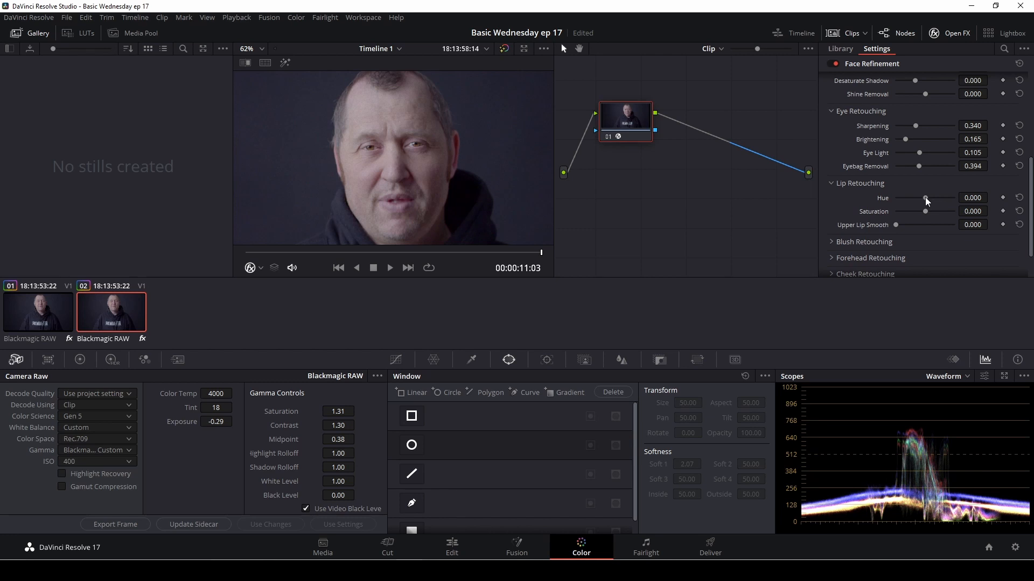
{"action": "mouse_move", "coordinate": [925, 197]}
{"action": "left_mouse_down"}
{"action": "mouse_move", "coordinate": [934, 196]}
{"action": "mouse_move", "coordinate": [907, 201]}
{"action": "mouse_move", "coordinate": [932, 201]}
{"action": "left_mouse_up"}
{"action": "double_click", "coordinate": [883, 199]}
{"action": "left_click_drag", "start_coordinate": [926, 211], "coordinate": [932, 211]}
- Try Upper Lip Smooth at about 0.147 and at a stronger setting, and return it to 0.000
{"action": "scroll", "coordinate": [895, 208], "scroll_direction": "down", "scroll_amount": 2}
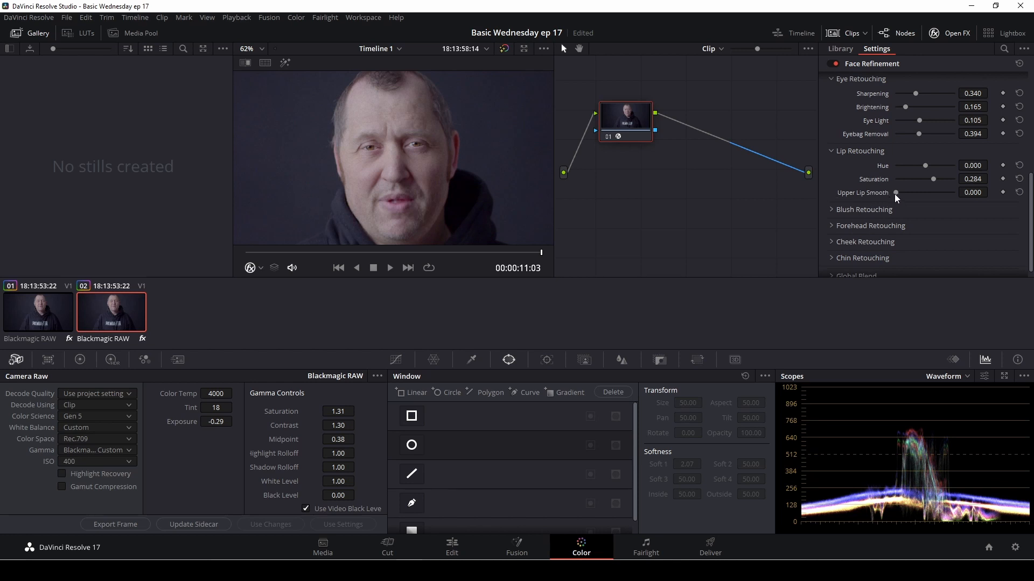
{"action": "mouse_move", "coordinate": [895, 192]}
{"action": "left_mouse_down"}
{"action": "mouse_move", "coordinate": [938, 191]}
{"action": "mouse_move", "coordinate": [905, 192]}
{"action": "left_mouse_up"}
{"action": "scroll", "coordinate": [400, 183], "scroll_direction": "up", "scroll_amount": 4}
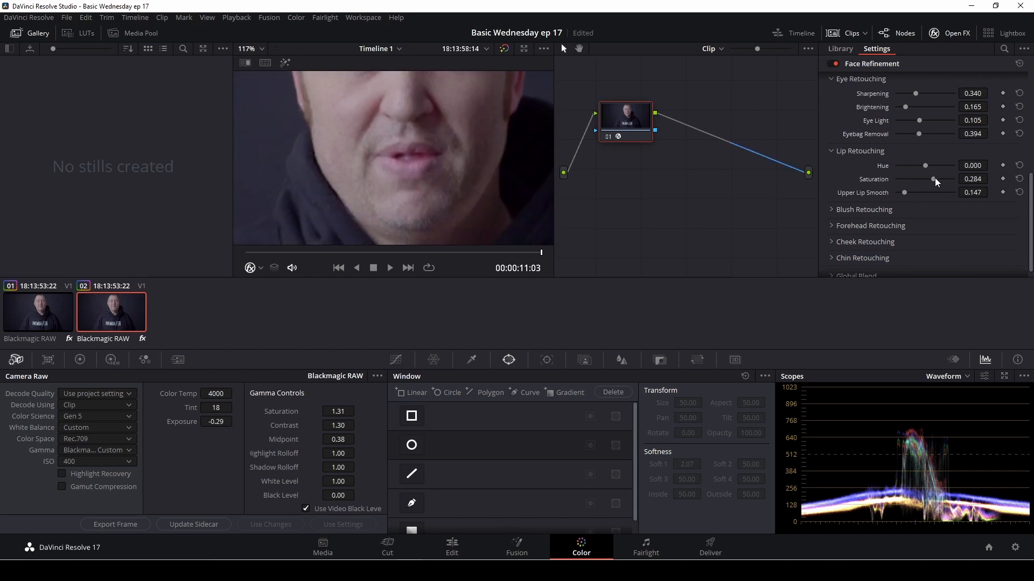
{"action": "left_click_drag", "start_coordinate": [905, 192], "coordinate": [994, 209]}
{"action": "left_click_drag", "start_coordinate": [885, 200], "coordinate": [862, 198]}
{"action": "scroll", "coordinate": [465, 167], "scroll_direction": "down", "scroll_amount": 5}
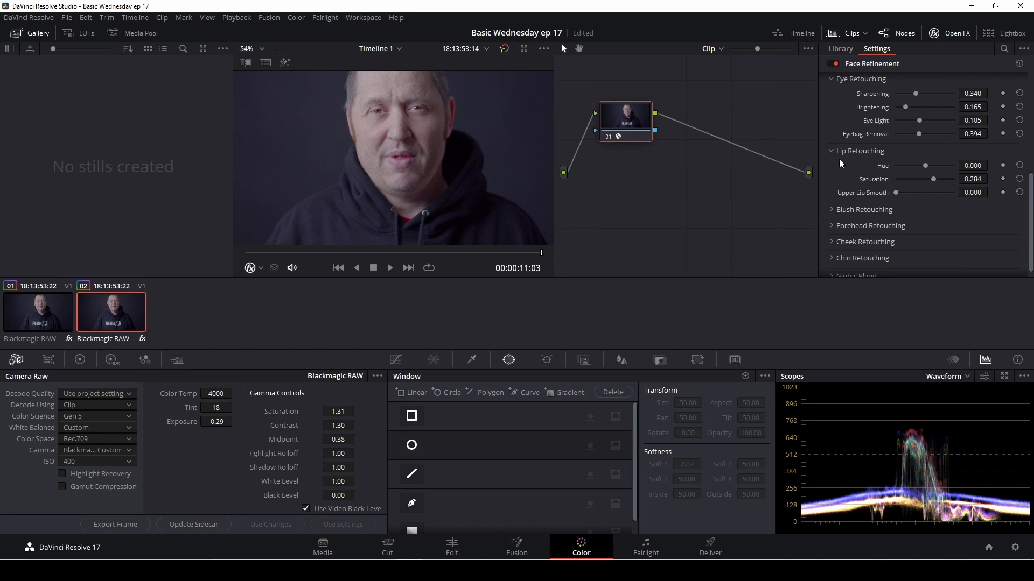
- Set the Blush Retouching Hue to about -0.064, Saturation to about 0.229 and Size to about 0.468
{"action": "left_click", "coordinate": [833, 211]}
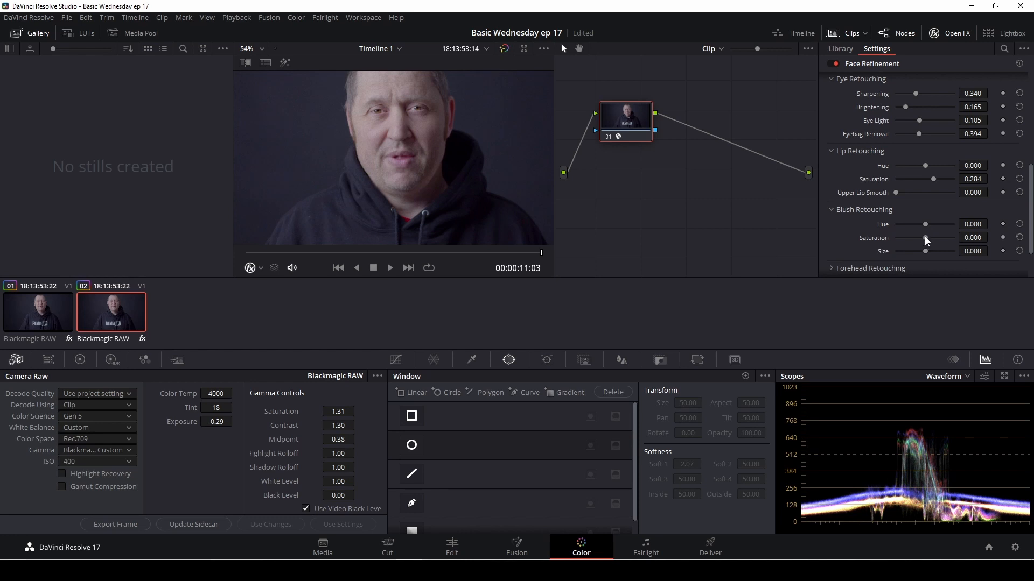
{"action": "mouse_move", "coordinate": [940, 238]}
{"action": "left_mouse_down"}
{"action": "mouse_move", "coordinate": [954, 237]}
{"action": "mouse_move", "coordinate": [934, 251]}
{"action": "mouse_move", "coordinate": [928, 222]}
{"action": "mouse_move", "coordinate": [950, 225]}
{"action": "mouse_move", "coordinate": [915, 226]}
{"action": "mouse_move", "coordinate": [942, 237]}
{"action": "mouse_move", "coordinate": [910, 240]}
{"action": "mouse_move", "coordinate": [941, 239]}
{"action": "mouse_move", "coordinate": [924, 226]}
{"action": "left_mouse_up"}
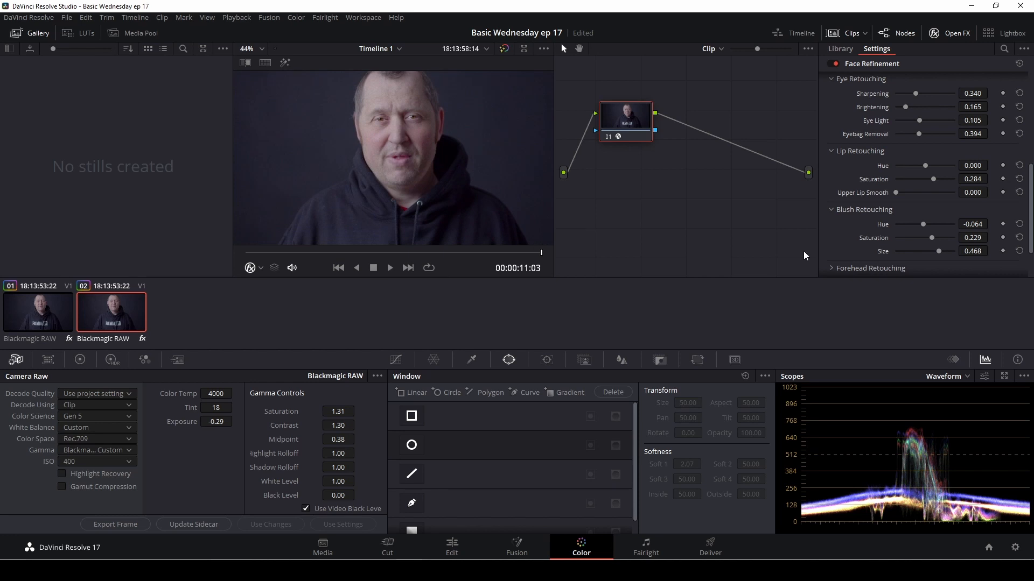
- Set both Saturation and Smooth to about 0.101 in Forehead Retouching
{"action": "scroll", "coordinate": [860, 224], "scroll_direction": "down", "scroll_amount": 2}
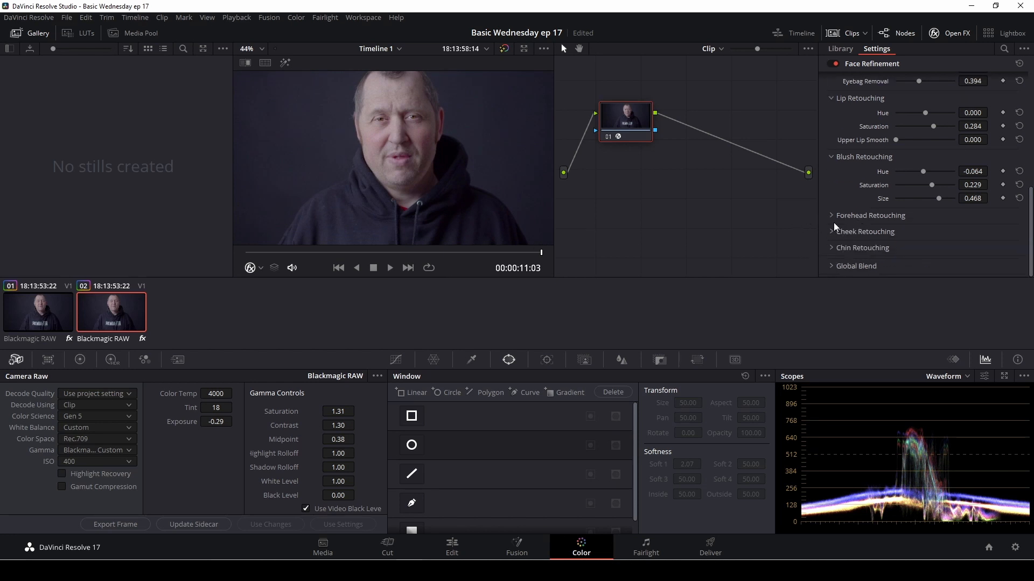
{"action": "left_click", "coordinate": [835, 215]}
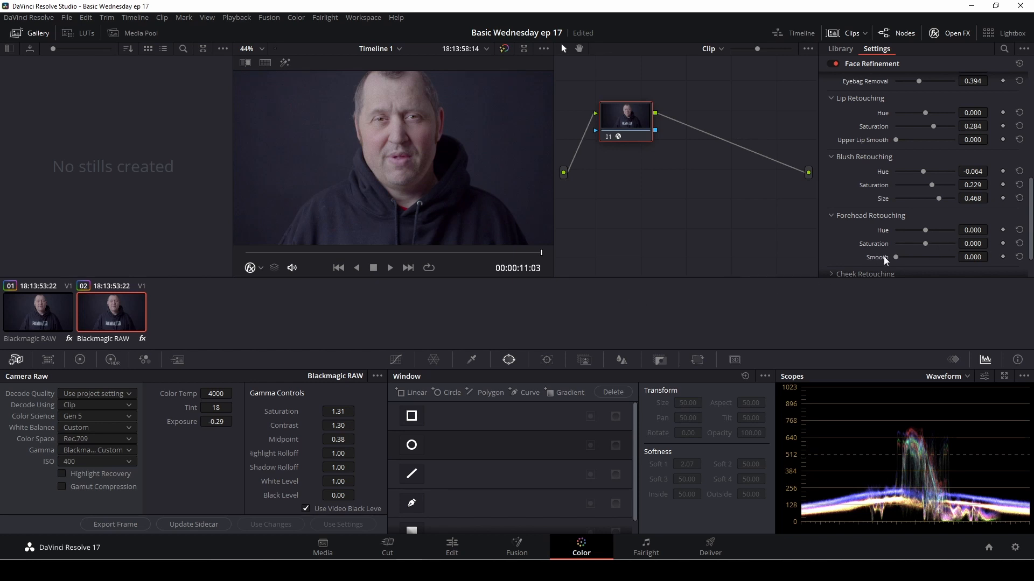
{"action": "left_click_drag", "start_coordinate": [894, 258], "coordinate": [927, 244]}
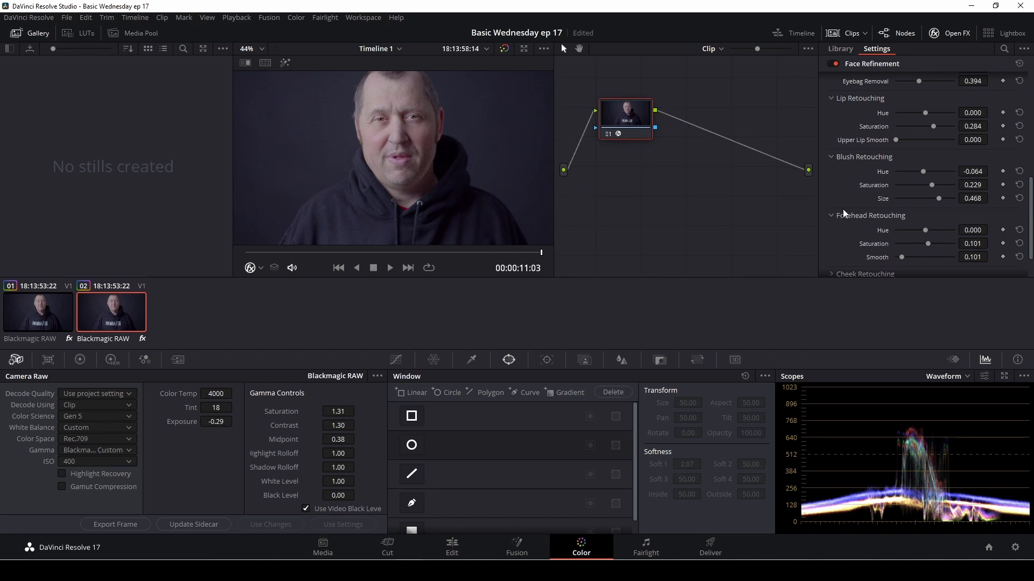
- Expand Cheek Retouching to review its settings, and collapse the Color Grading group
{"action": "scroll", "coordinate": [843, 214], "scroll_direction": "down", "scroll_amount": 2}
{"action": "left_click", "coordinate": [831, 231]}
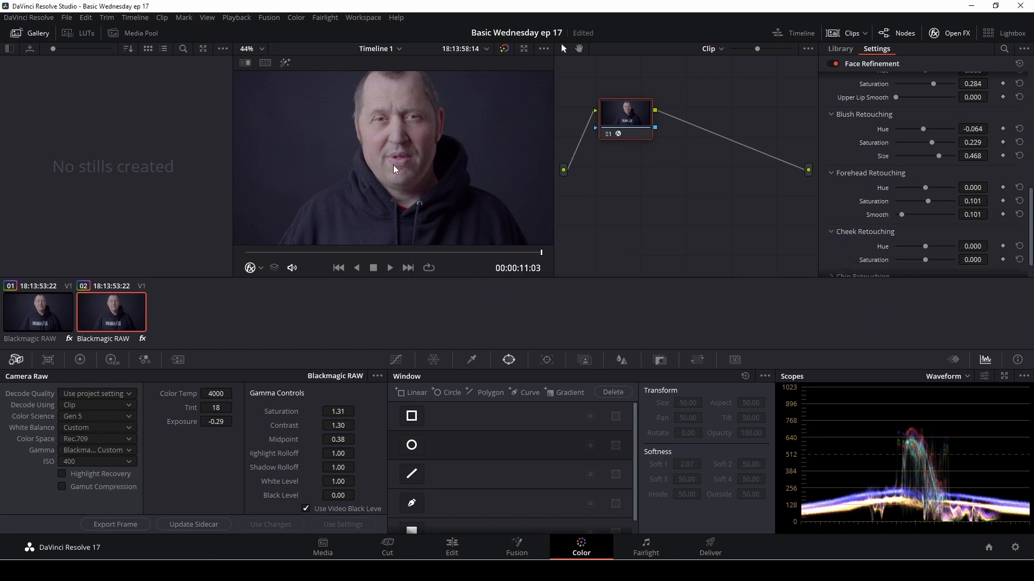
{"action": "scroll", "coordinate": [886, 214], "scroll_direction": "down", "scroll_amount": 1}
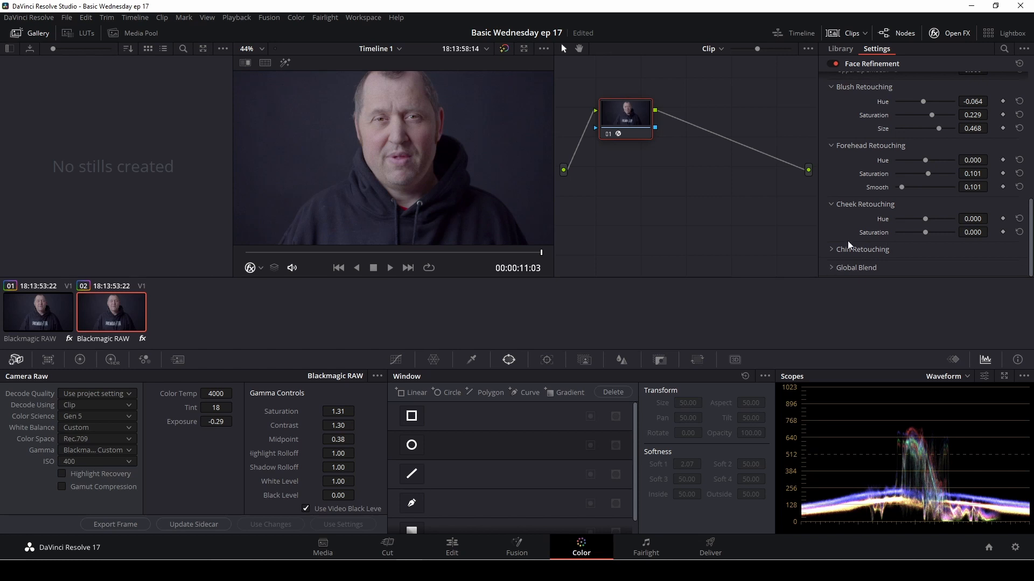
{"action": "scroll", "coordinate": [843, 224], "scroll_direction": "up", "scroll_amount": 5}
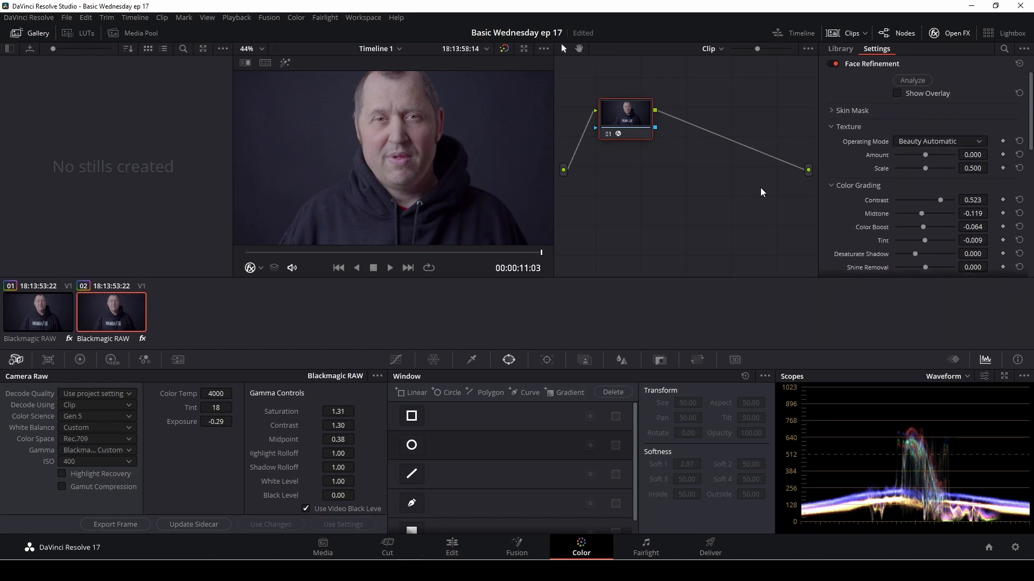
{"action": "left_click", "coordinate": [832, 186]}
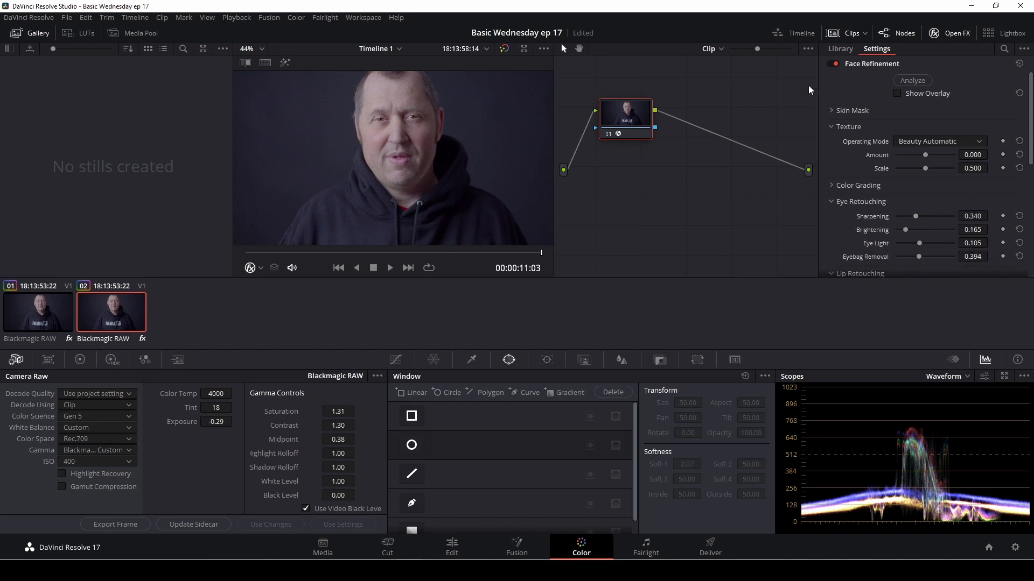
- Compare the whole shot with Face Refinement disabled and re-enabled, and save the project
{"action": "scroll", "coordinate": [458, 152], "scroll_direction": "up", "scroll_amount": 3}
{"action": "scroll", "coordinate": [459, 153], "scroll_direction": "down", "scroll_amount": 4}
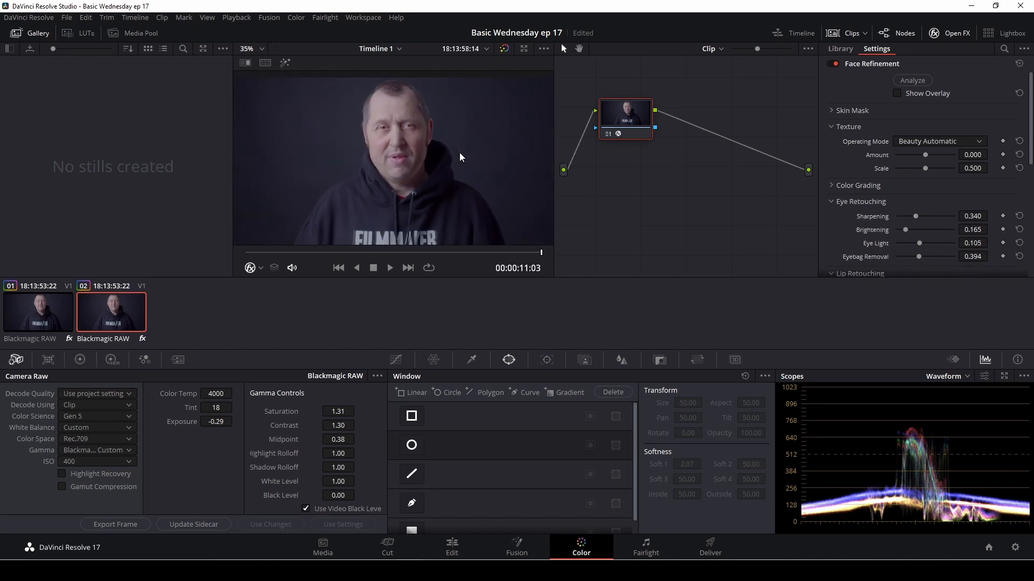
{"action": "scroll", "coordinate": [934, 63], "scroll_direction": "down", "scroll_amount": 2}
{"action": "left_click", "coordinate": [833, 63]}
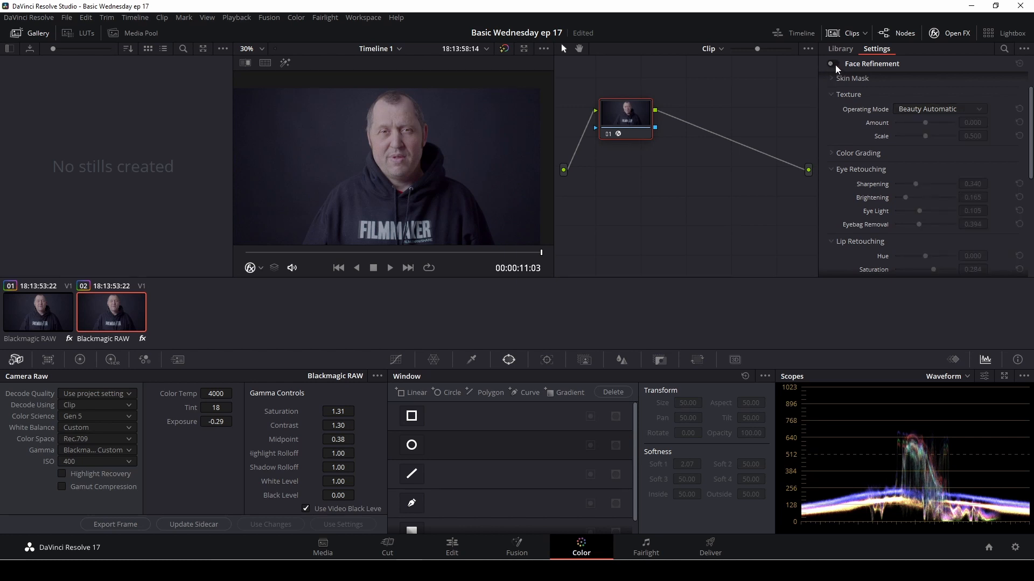
{"action": "left_click", "coordinate": [834, 63]}
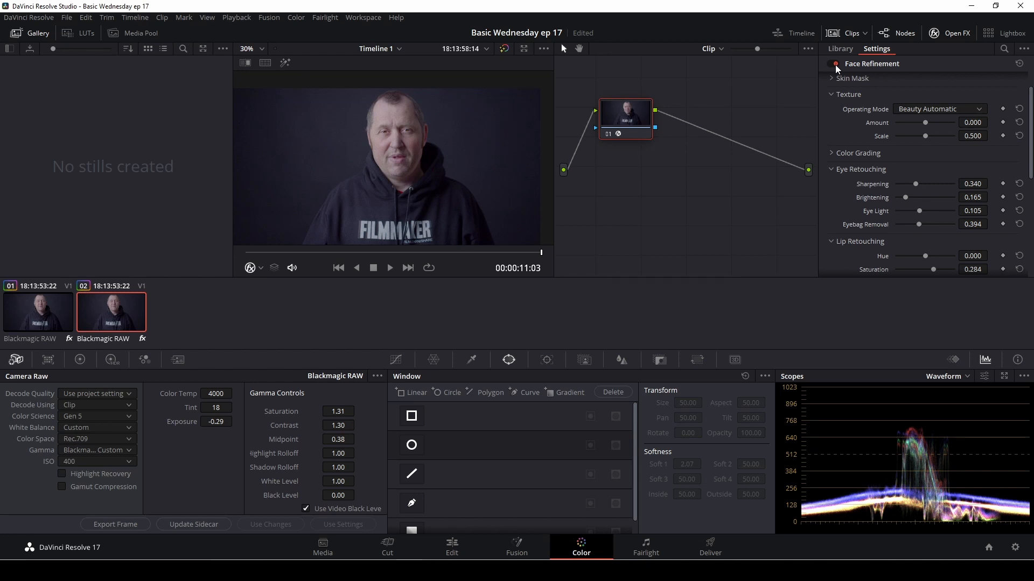
{"action": "key", "text": "ctrl+s"}
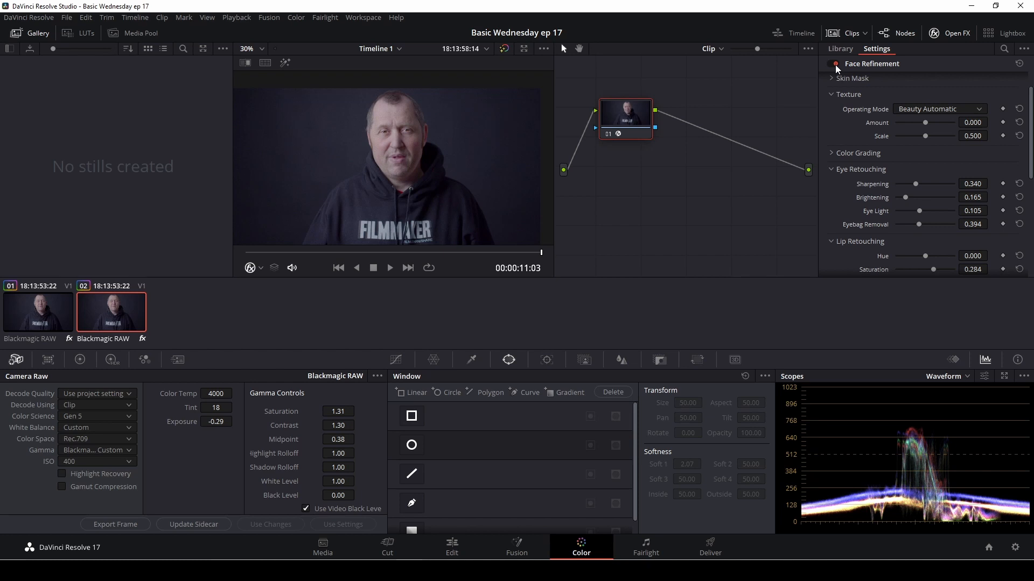